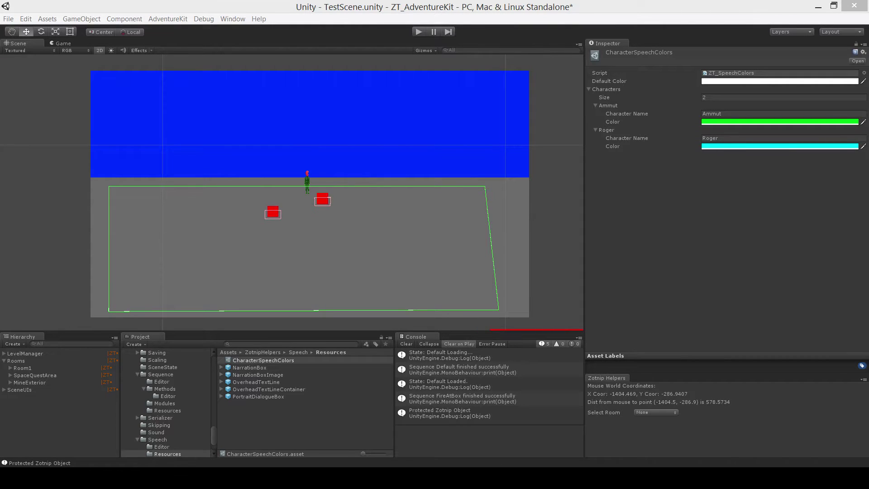
Select LevelManager to show its Frame Work Load settings: default state Default, default character Ammut
{"action": "left_click", "coordinate": [540, 3]}
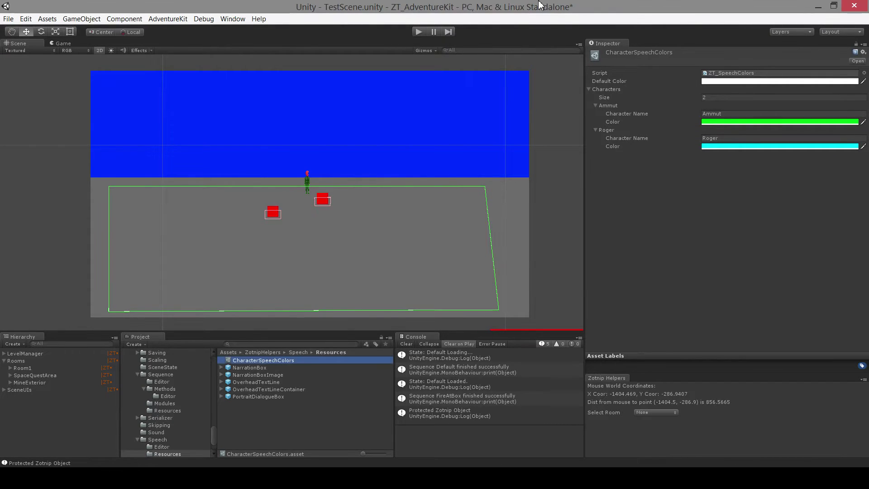
{"action": "left_click", "coordinate": [19, 356]}
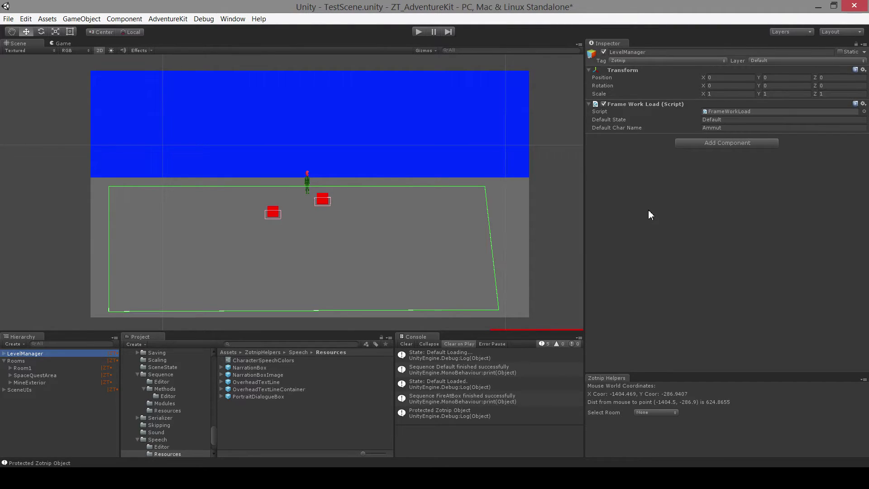
Leave Default State as Default and select the Ammut character in the Scene view
{"action": "left_click", "coordinate": [712, 120]}
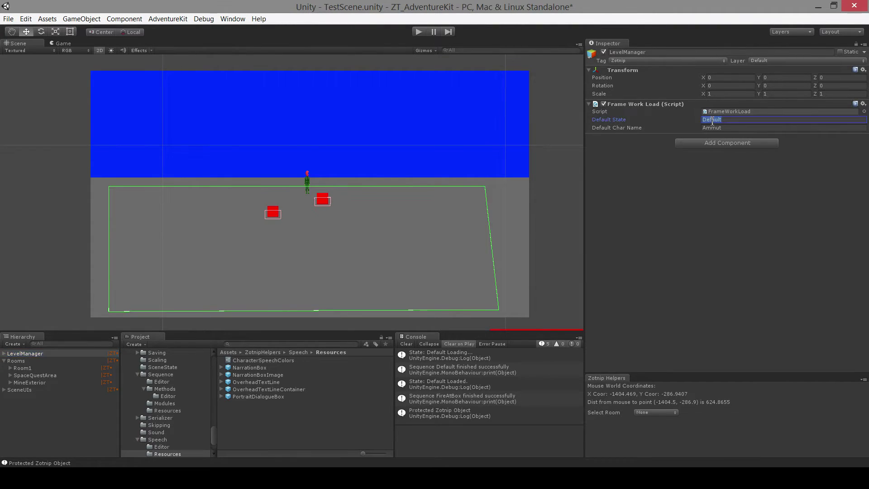
{"action": "left_click", "coordinate": [718, 213]}
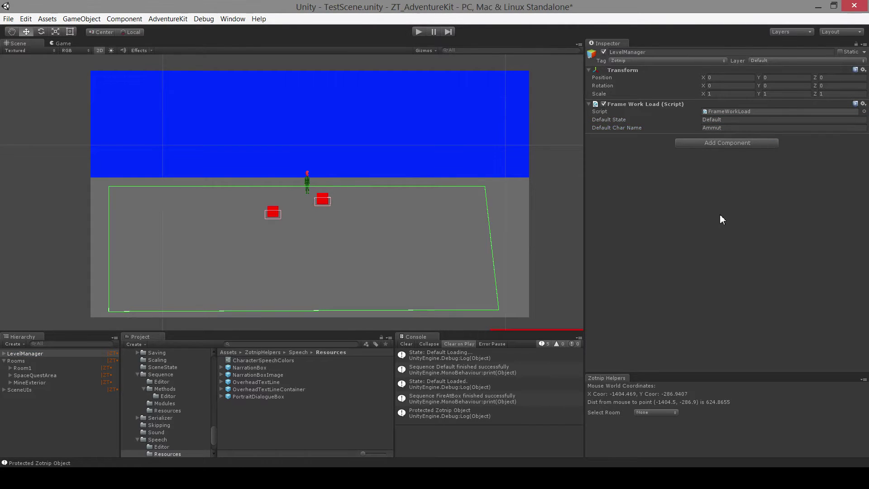
{"action": "left_click", "coordinate": [308, 177]}
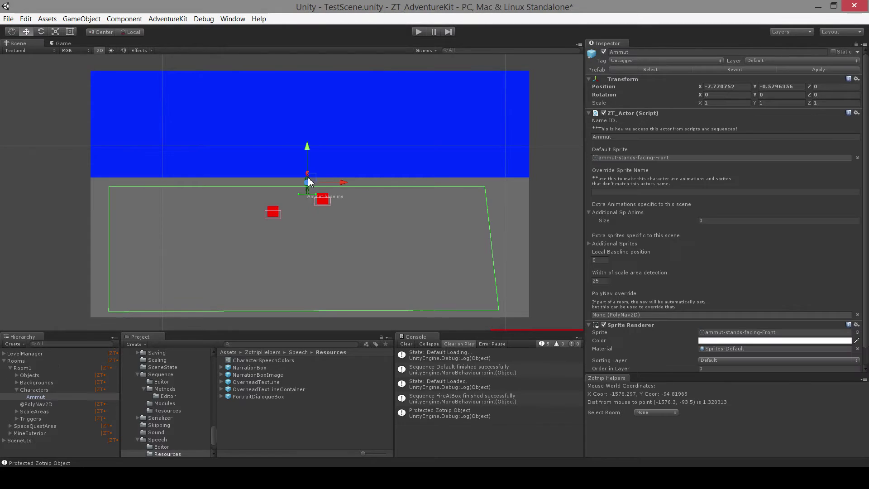
Select Rooms to view its Rooms Manager settings: Current Room None, Fade Time 2
{"action": "left_click", "coordinate": [24, 362]}
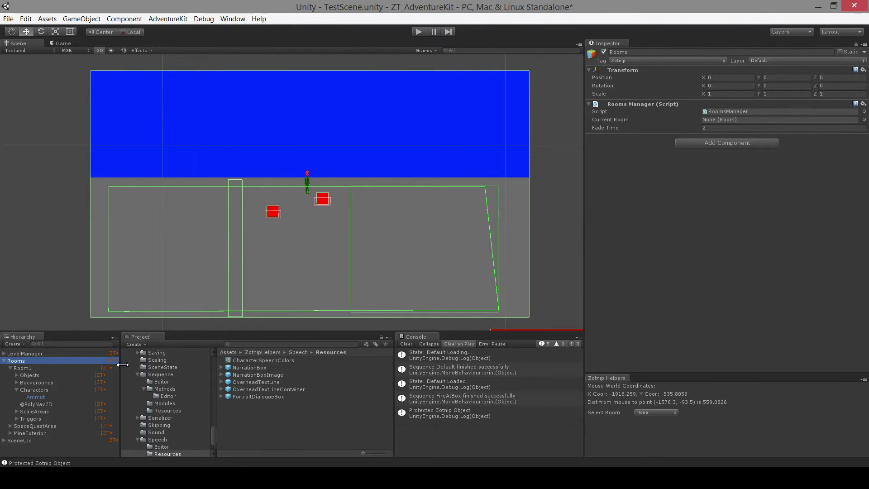
Select Room1 to show its Room script, with EnterTop and EnterLeft entry points and camera limits
{"action": "left_click", "coordinate": [26, 370]}
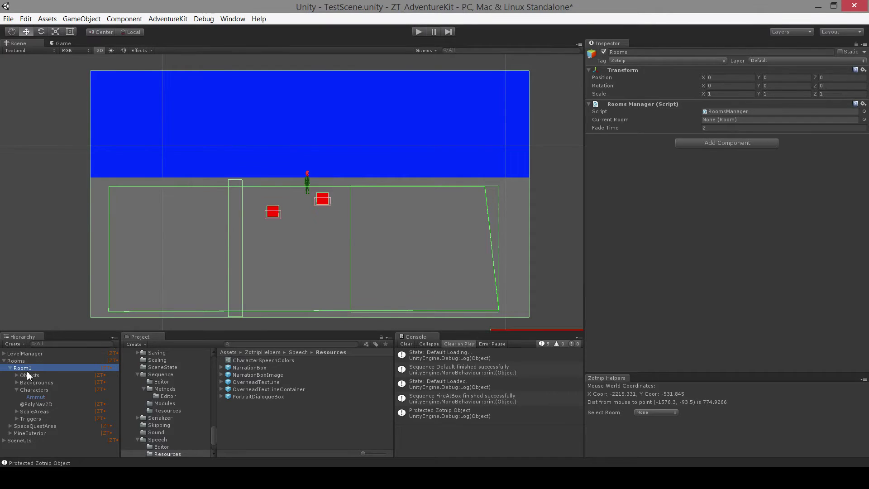
{"action": "middle_click_drag", "start_coordinate": [320, 276], "coordinate": [307, 281]}
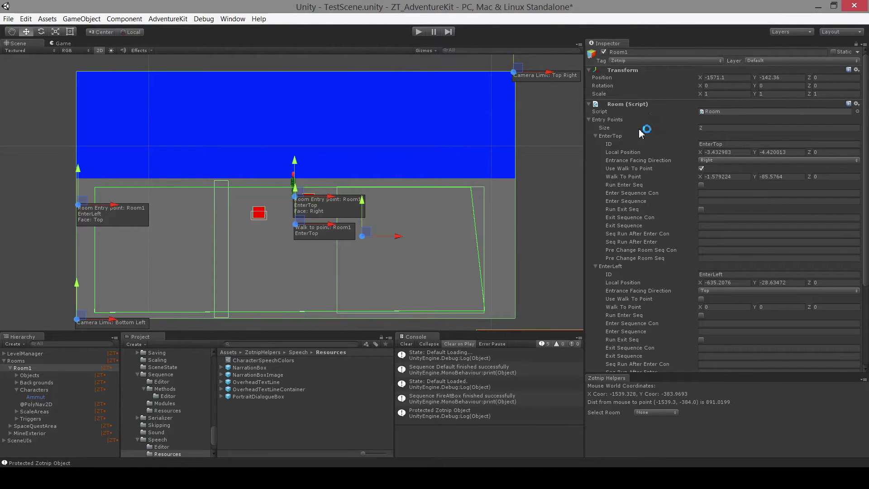
Expand the EnterTop entry point details and shift the EnterLeft entry point slightly up and right
{"action": "left_click", "coordinate": [614, 120]}
{"action": "left_click", "coordinate": [614, 120]}
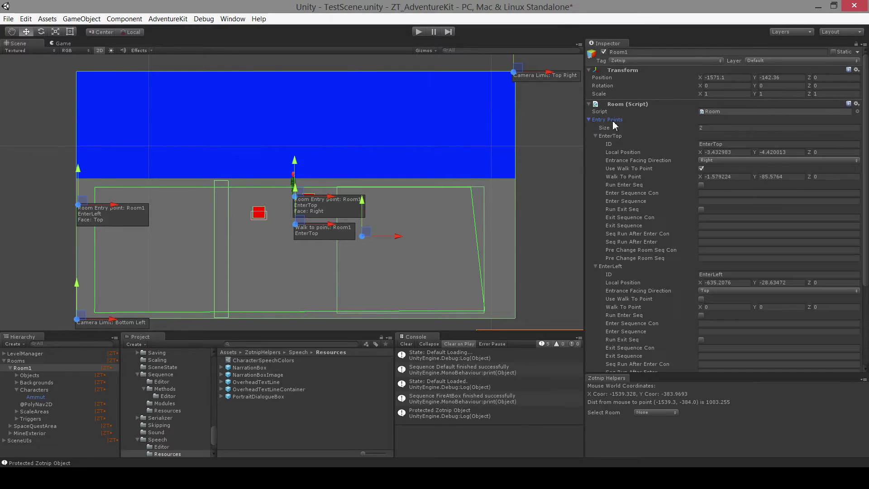
{"action": "left_click", "coordinate": [633, 138]}
{"action": "left_click", "coordinate": [631, 145]}
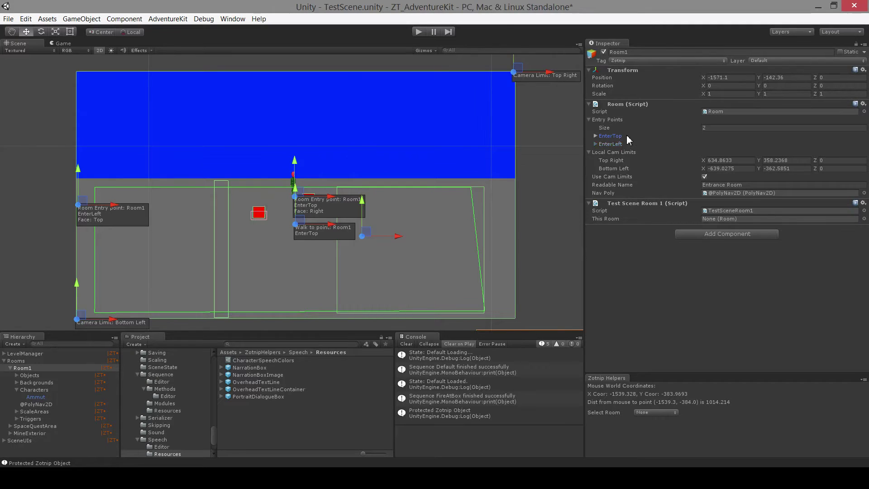
{"action": "left_click", "coordinate": [627, 138]}
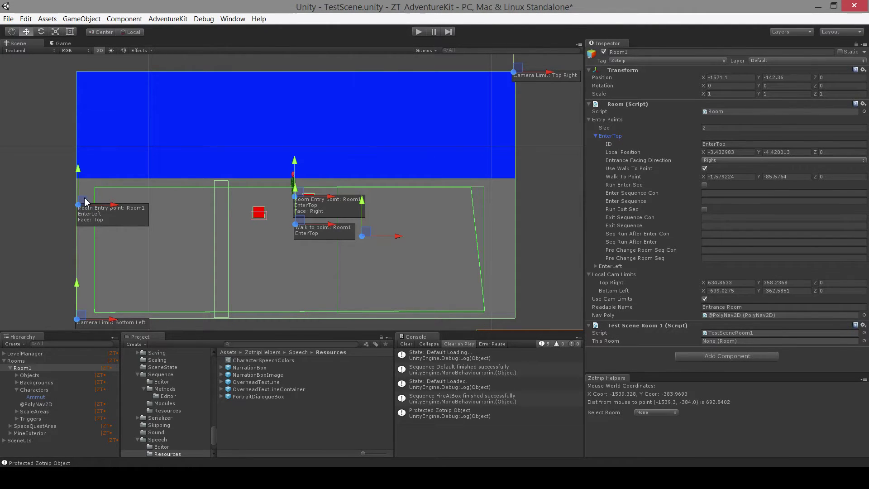
{"action": "mouse_move", "coordinate": [85, 199]}
{"action": "left_mouse_down"}
{"action": "mouse_move", "coordinate": [94, 193]}
{"action": "mouse_move", "coordinate": [114, 217]}
{"action": "mouse_move", "coordinate": [86, 210]}
{"action": "left_mouse_up"}
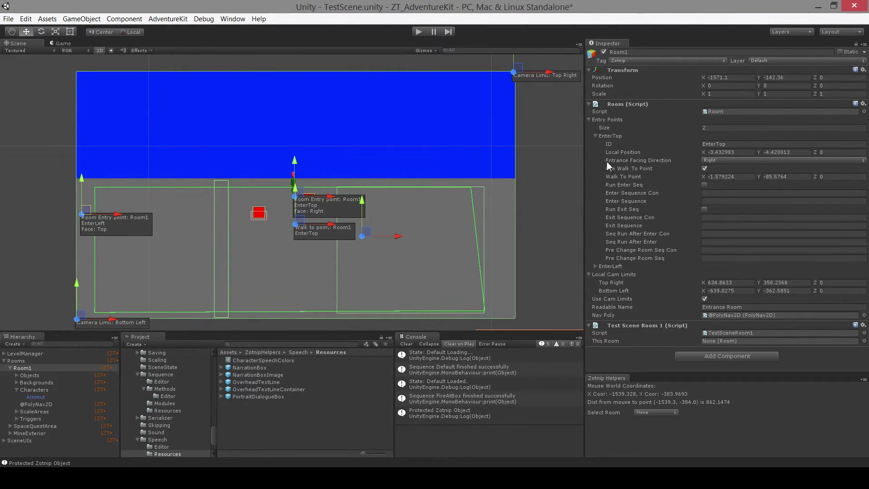
Move EnterTop's walk-to point to about (-72.88, -126.51) and review its sequence fields
{"action": "left_click_drag", "start_coordinate": [300, 221], "coordinate": [276, 236]}
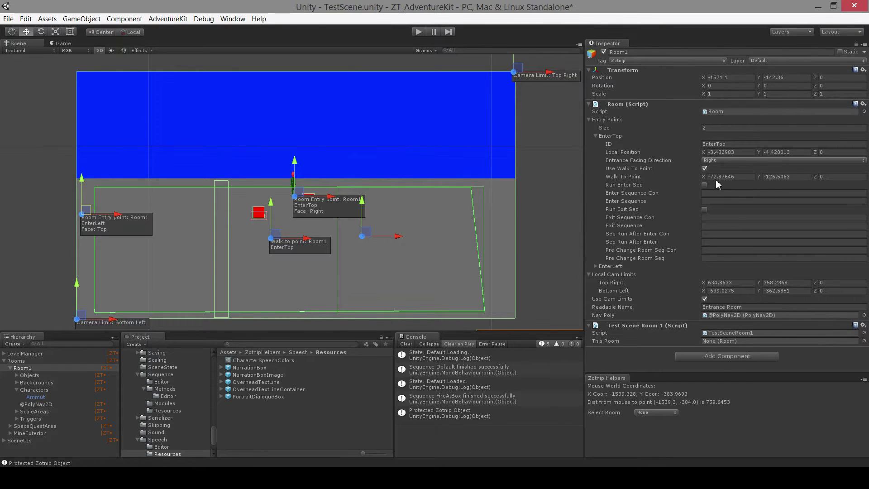
{"action": "left_click", "coordinate": [665, 187]}
{"action": "left_click", "coordinate": [661, 193]}
{"action": "left_click", "coordinate": [659, 201]}
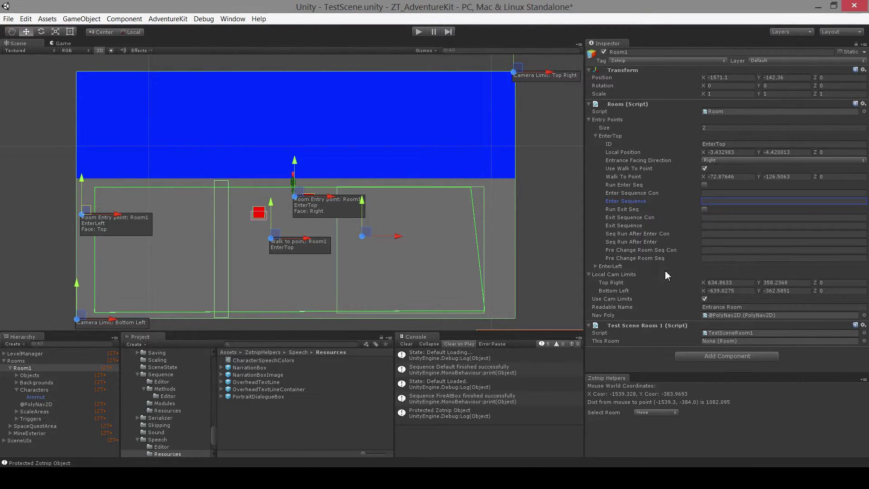
{"action": "left_click", "coordinate": [645, 275]}
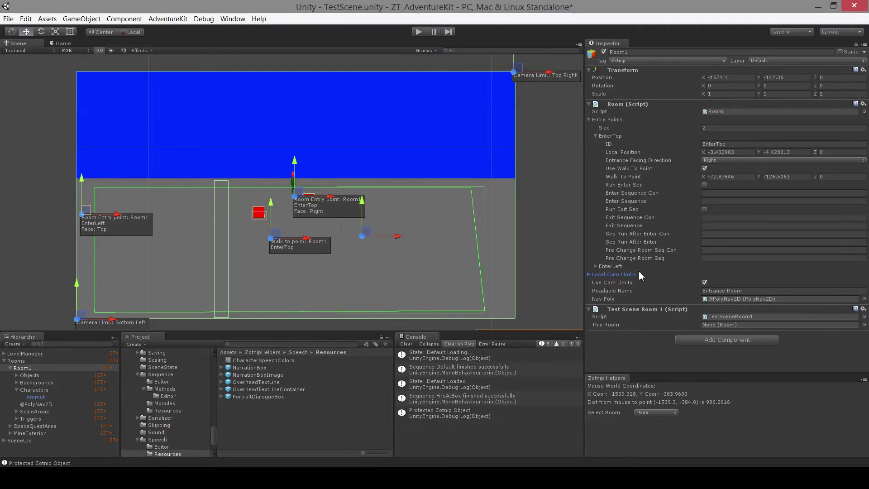
{"action": "left_click", "coordinate": [640, 275]}
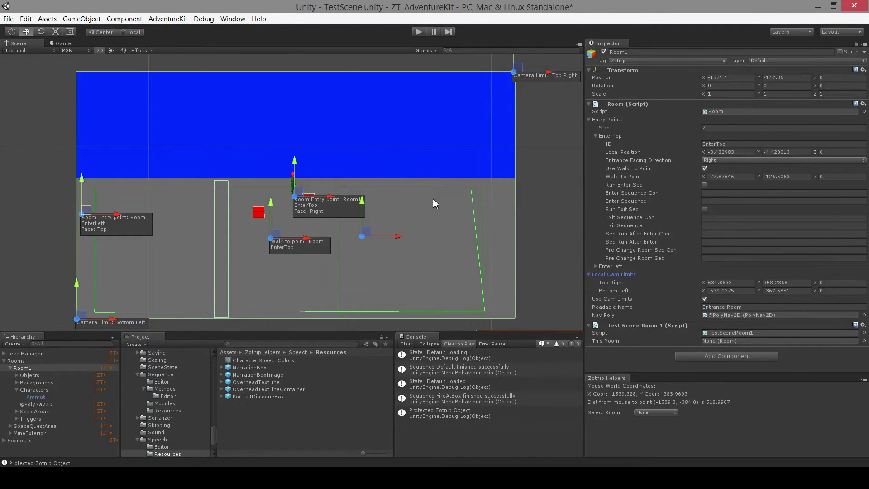
Drag Room1's camera limit handles to Top Right 634.86, 356.36 and Bottom Left -637.15, -356.95
{"action": "scroll", "coordinate": [390, 206], "scroll_direction": "down", "scroll_amount": 3}
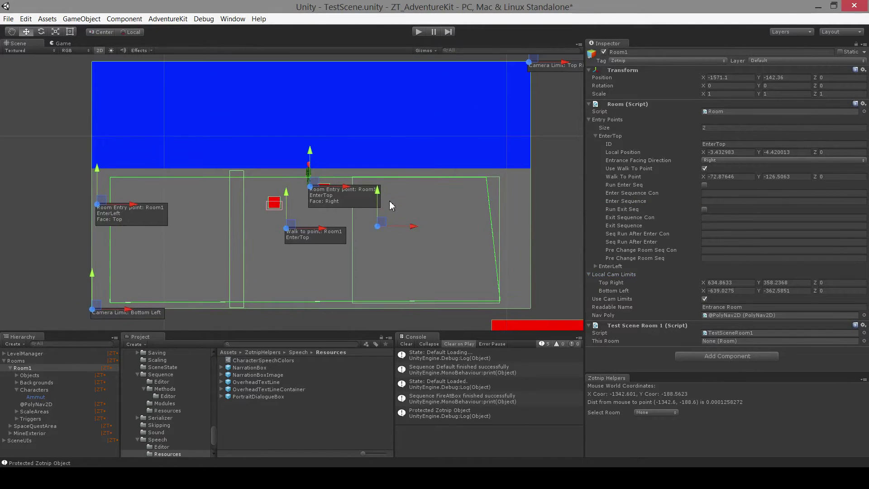
{"action": "scroll", "coordinate": [390, 206], "scroll_direction": "down", "scroll_amount": 3}
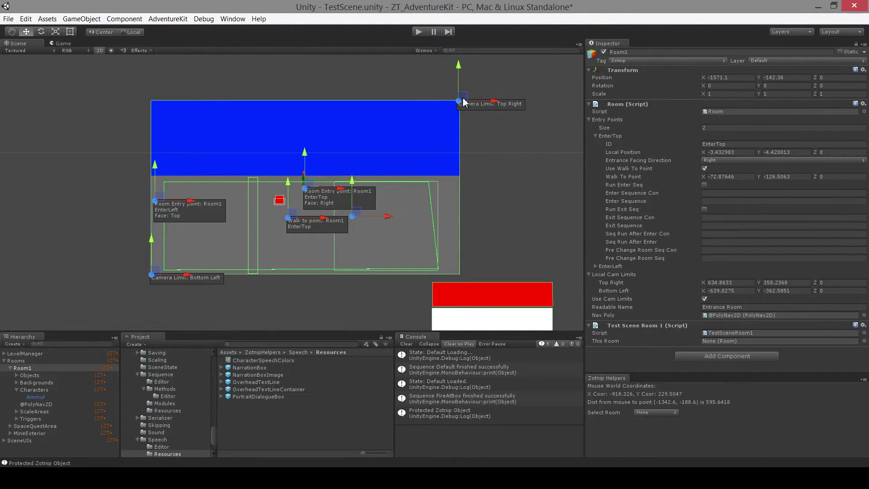
{"action": "left_click_drag", "start_coordinate": [463, 100], "coordinate": [463, 100]}
{"action": "left_click_drag", "start_coordinate": [464, 100], "coordinate": [465, 100]}
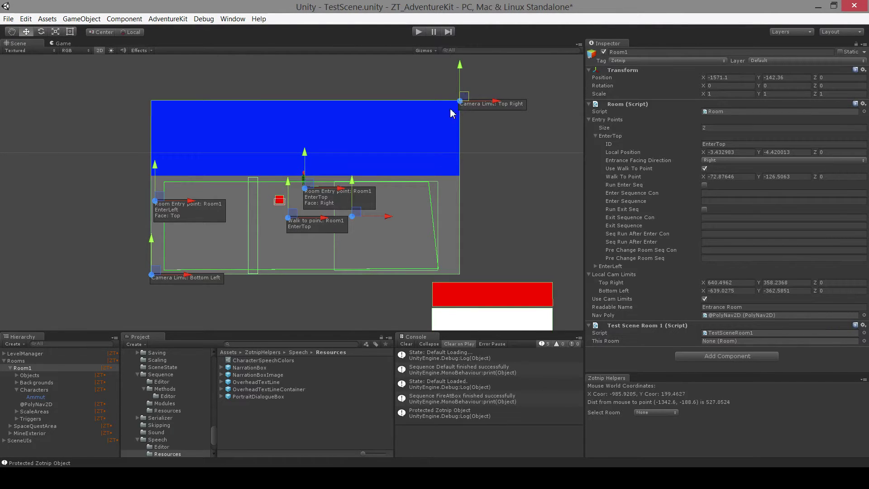
{"action": "left_click_drag", "start_coordinate": [465, 100], "coordinate": [463, 100]}
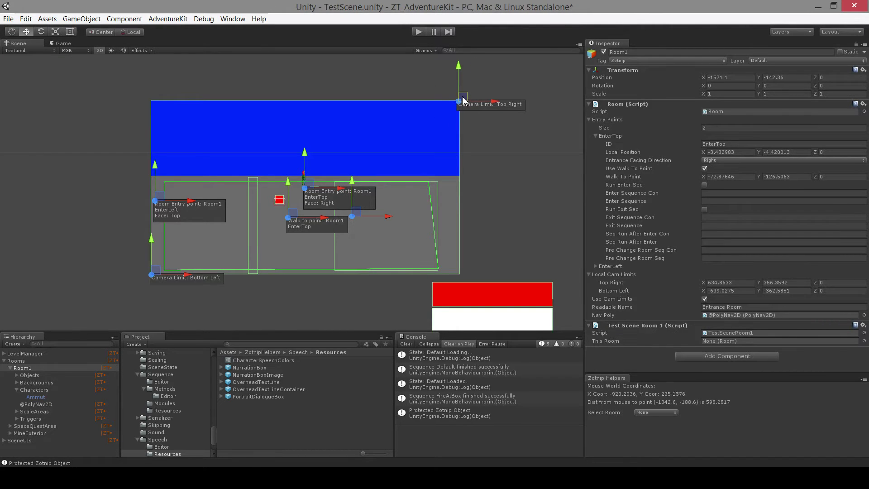
{"action": "left_click_drag", "start_coordinate": [158, 276], "coordinate": [158, 275]}
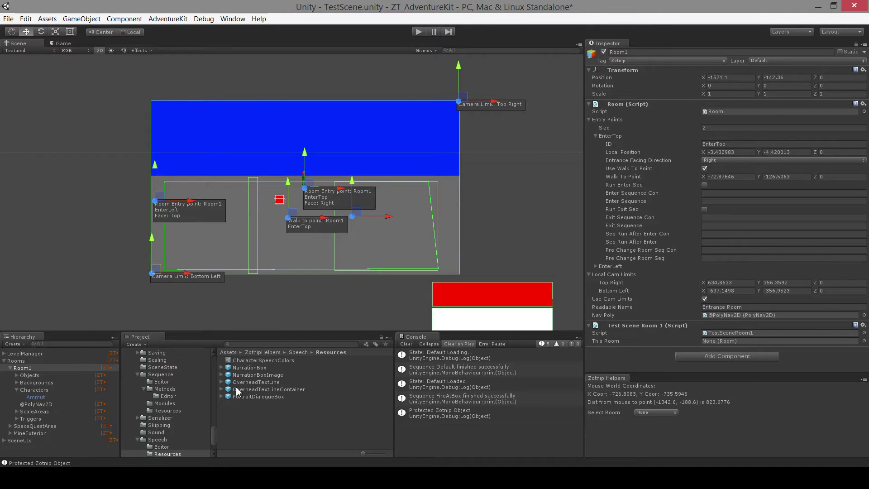
Expand Room1's Objects group and inspect the Box and Box2 objects
{"action": "left_click", "coordinate": [46, 370]}
{"action": "left_click", "coordinate": [46, 374]}
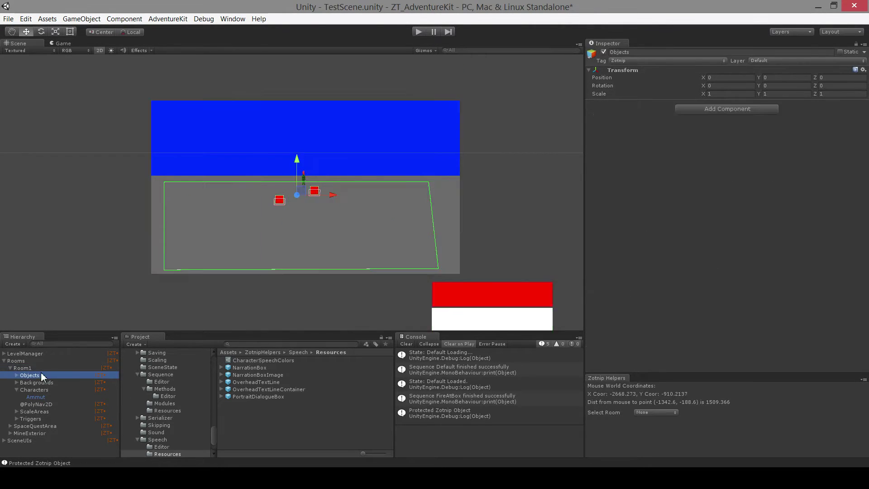
{"action": "left_click", "coordinate": [17, 375]}
{"action": "left_click", "coordinate": [24, 382]}
{"action": "left_click", "coordinate": [24, 390]}
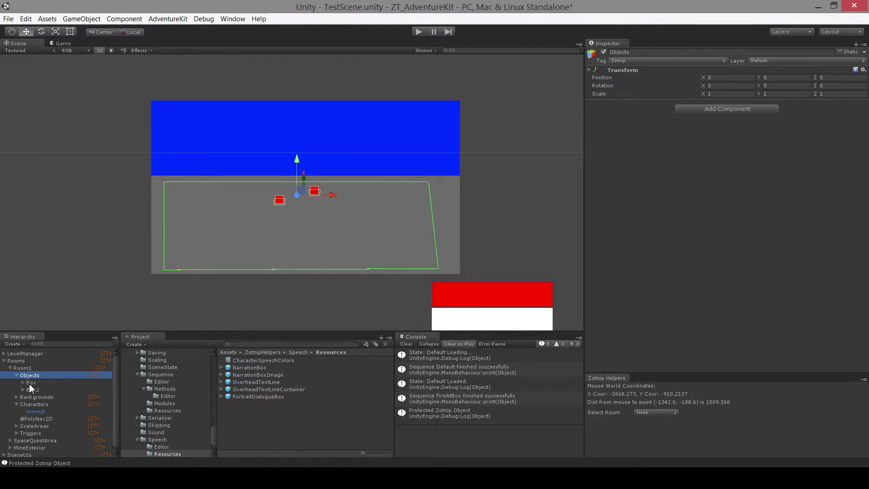
{"action": "left_click", "coordinate": [31, 383]}
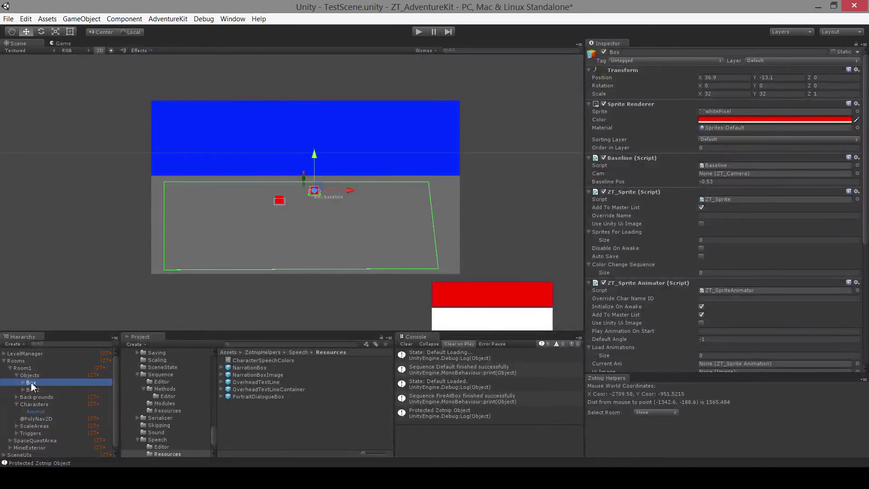
{"action": "scroll", "coordinate": [232, 220], "scroll_direction": "up", "scroll_amount": 5}
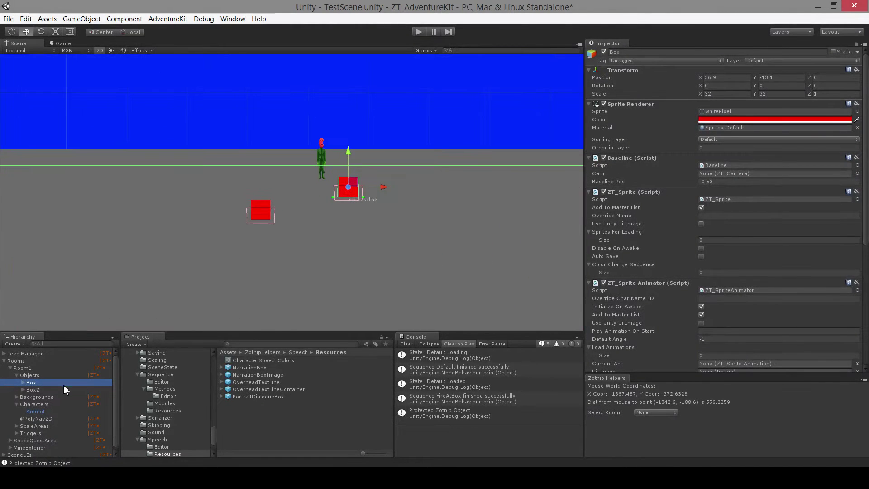
{"action": "left_click", "coordinate": [47, 389]}
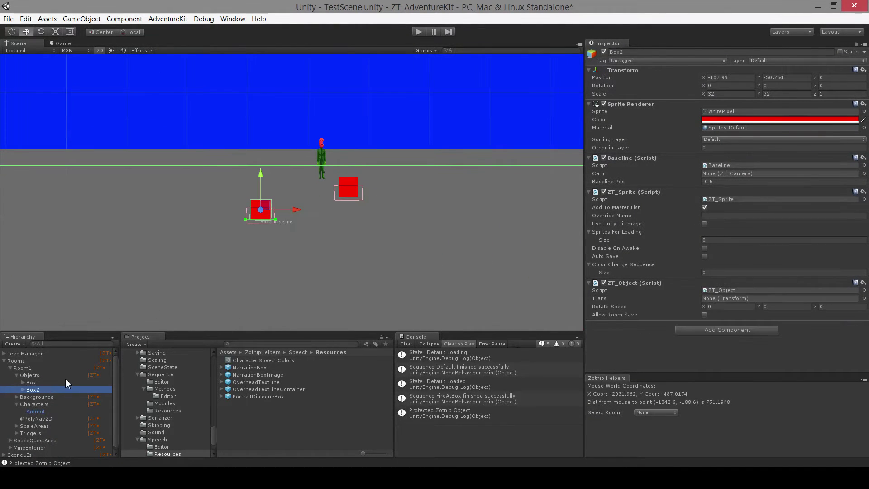
{"action": "left_click", "coordinate": [43, 383]}
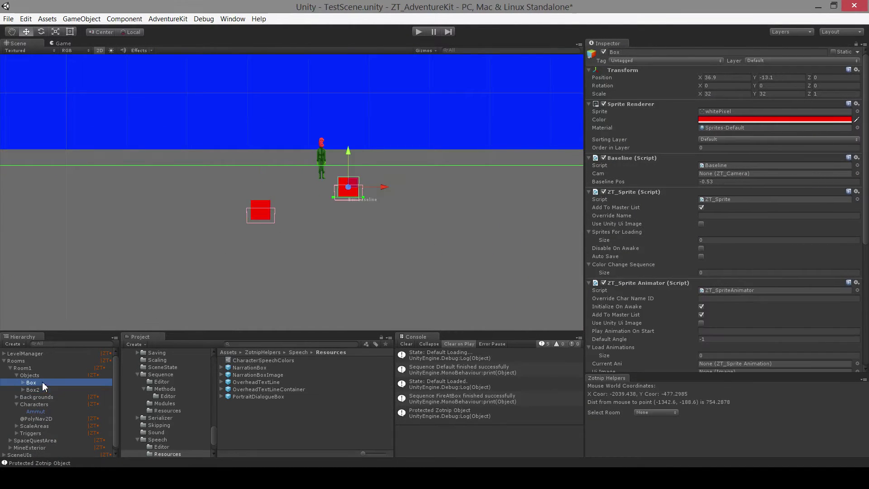
Expand the Backgrounds group and inspect BackgroundOne
{"action": "left_click", "coordinate": [19, 397]}
{"action": "left_click", "coordinate": [17, 396]}
{"action": "left_click", "coordinate": [40, 404]}
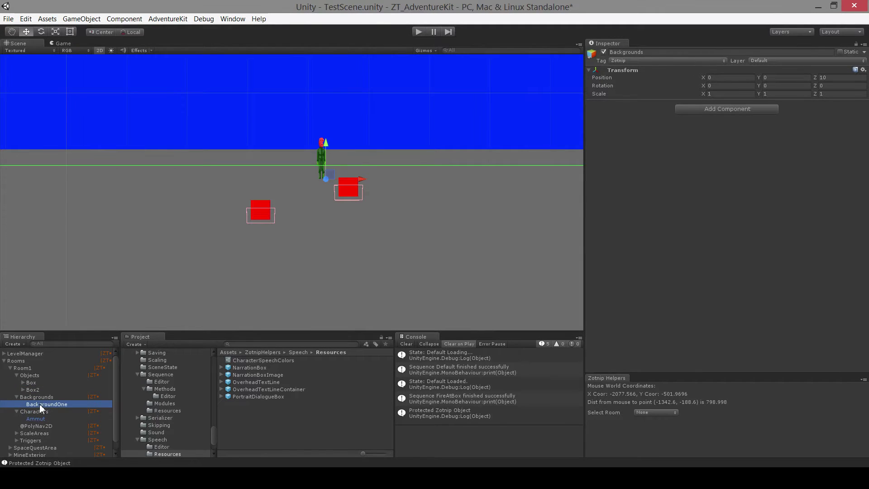
Confirm the Backgrounds group sits at Z 10, then select the Characters group
{"action": "scroll", "coordinate": [222, 240], "scroll_direction": "down", "scroll_amount": 4}
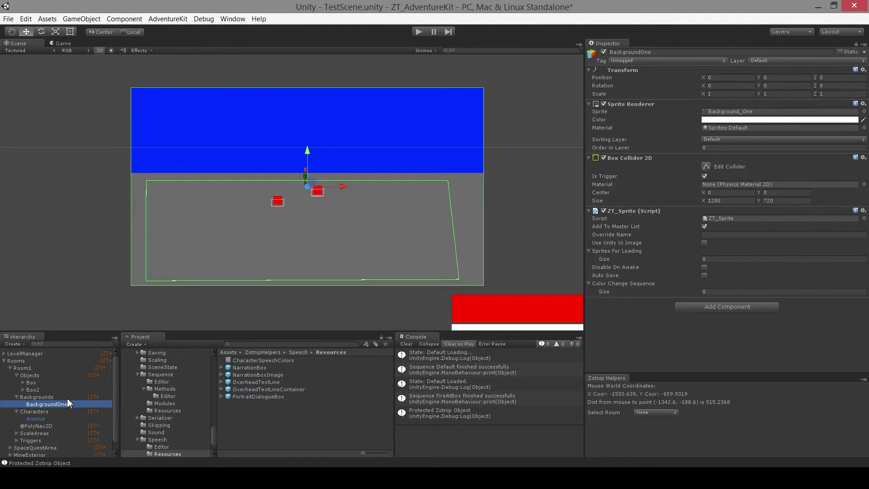
{"action": "left_click", "coordinate": [47, 397]}
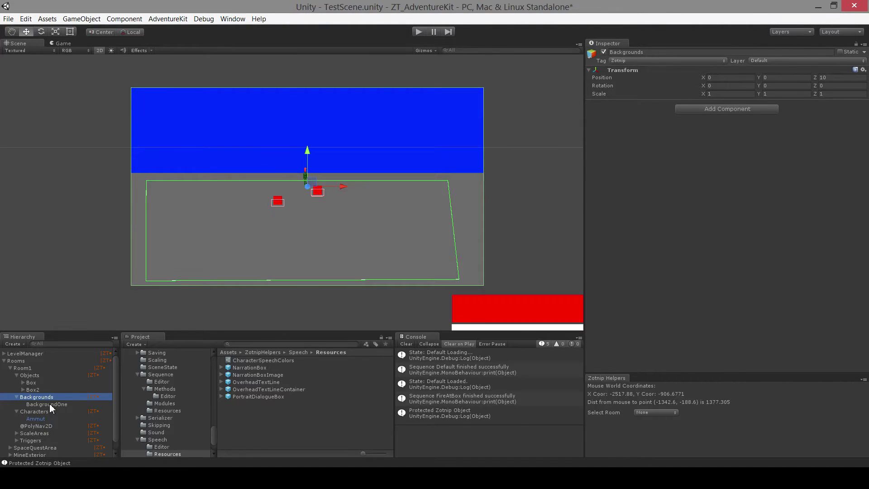
{"action": "left_click", "coordinate": [50, 404]}
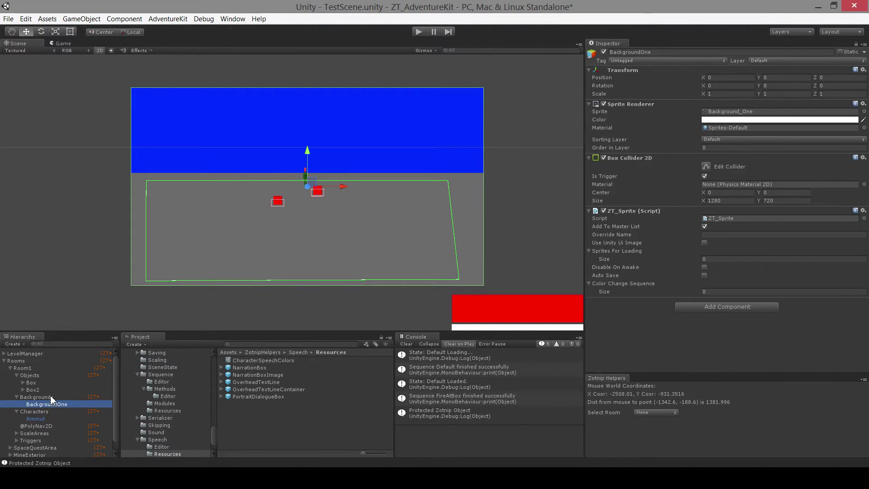
{"action": "left_click", "coordinate": [51, 398]}
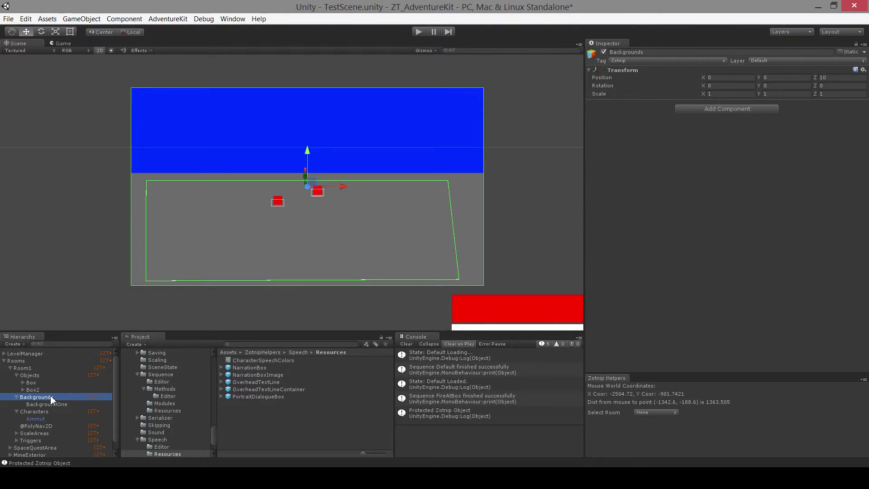
{"action": "left_click", "coordinate": [41, 412]}
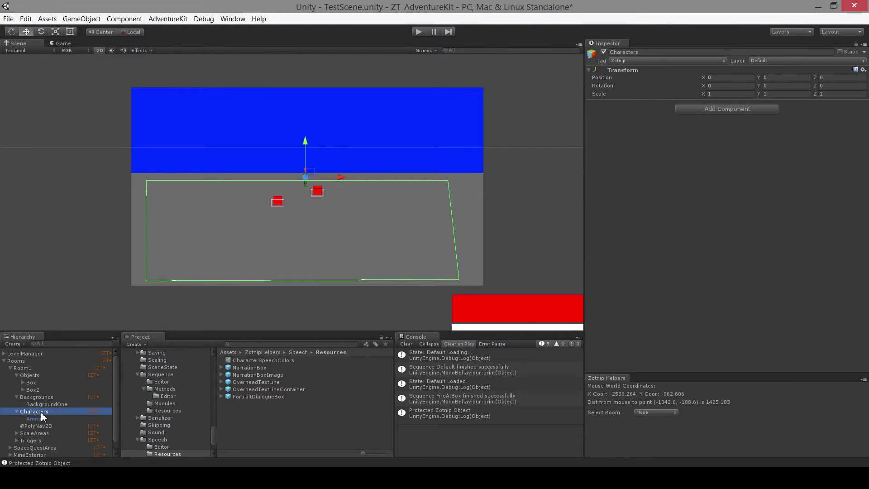
Inspect the Ammut character under Room1's Characters group
{"action": "scroll", "coordinate": [349, 224], "scroll_direction": "up", "scroll_amount": 5}
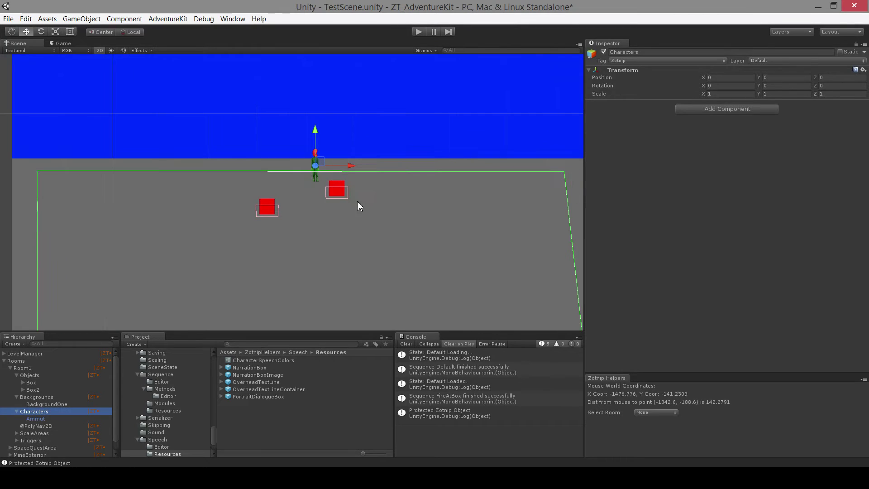
{"action": "middle_click_drag", "start_coordinate": [370, 192], "coordinate": [371, 200]}
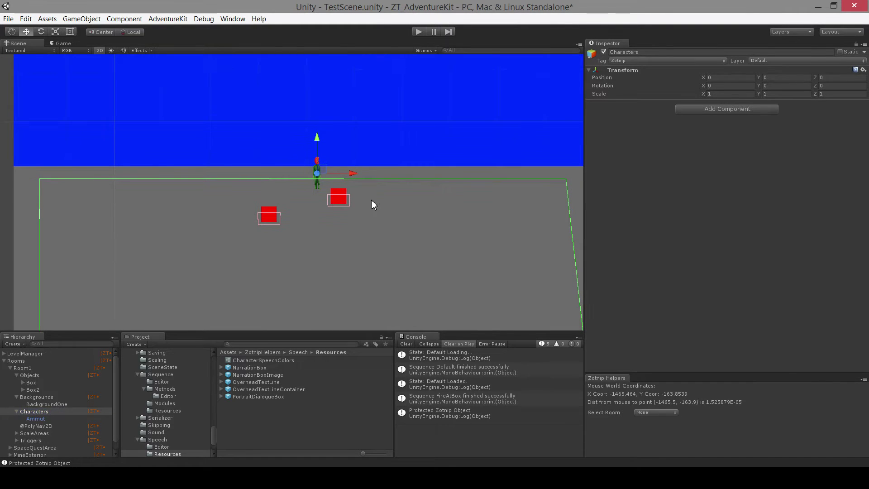
{"action": "scroll", "coordinate": [371, 199], "scroll_direction": "up", "scroll_amount": 1}
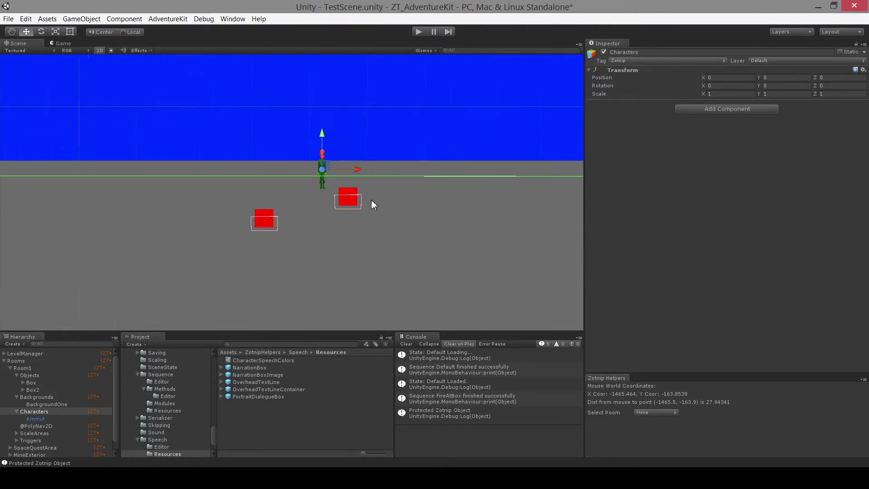
{"action": "left_click", "coordinate": [35, 419]}
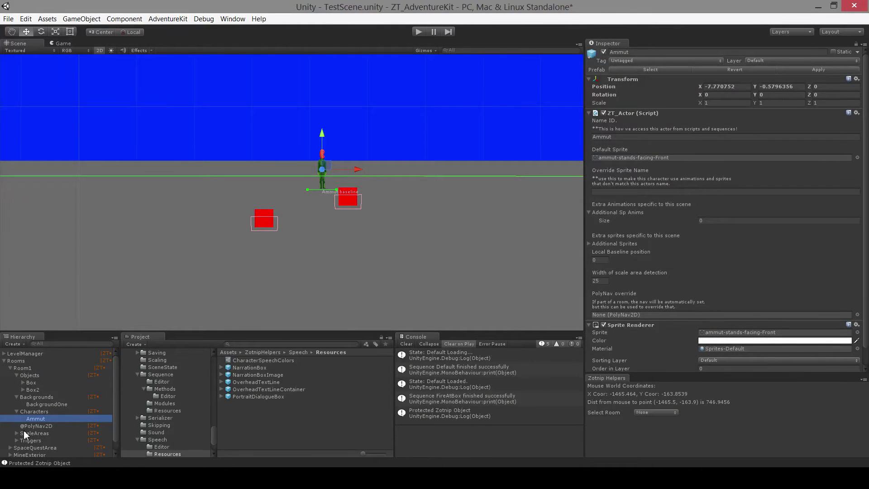
{"action": "left_click", "coordinate": [16, 411]}
{"action": "left_click", "coordinate": [16, 375]}
{"action": "left_click", "coordinate": [27, 397]}
{"action": "scroll", "coordinate": [271, 252], "scroll_direction": "down", "scroll_amount": 5}
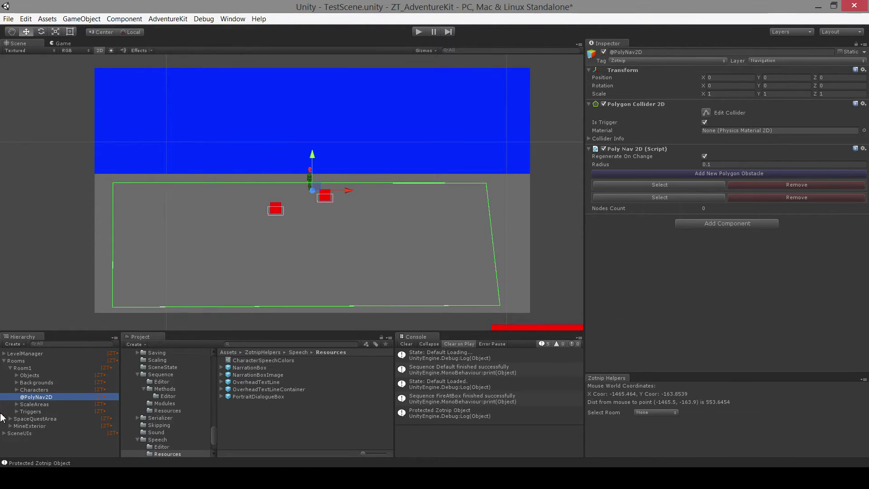
{"action": "left_click", "coordinate": [25, 404]}
{"action": "left_click", "coordinate": [17, 404]}
Frame the first ScaleArea, drag it into the room, and check Top Scale By 0.25 and Bottom Scale By 0.75
{"action": "left_click", "coordinate": [34, 412]}
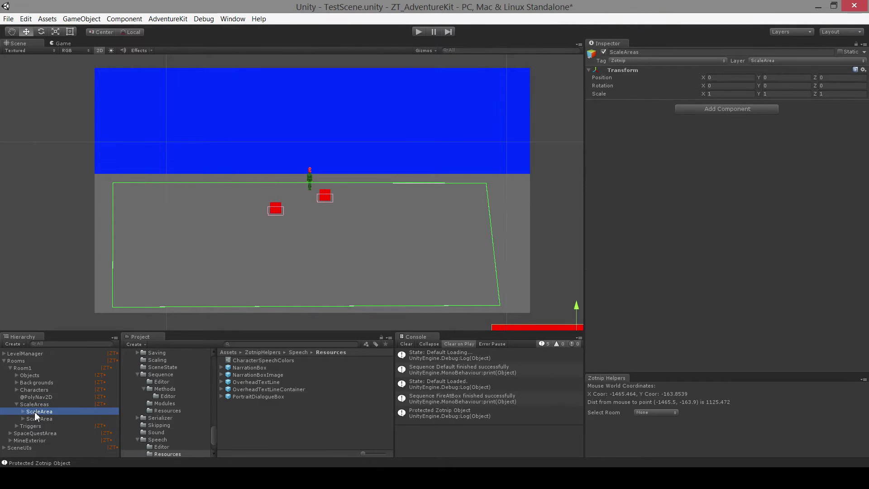
{"action": "key", "text": "f"}
{"action": "scroll", "coordinate": [283, 248], "scroll_direction": "up", "scroll_amount": 3}
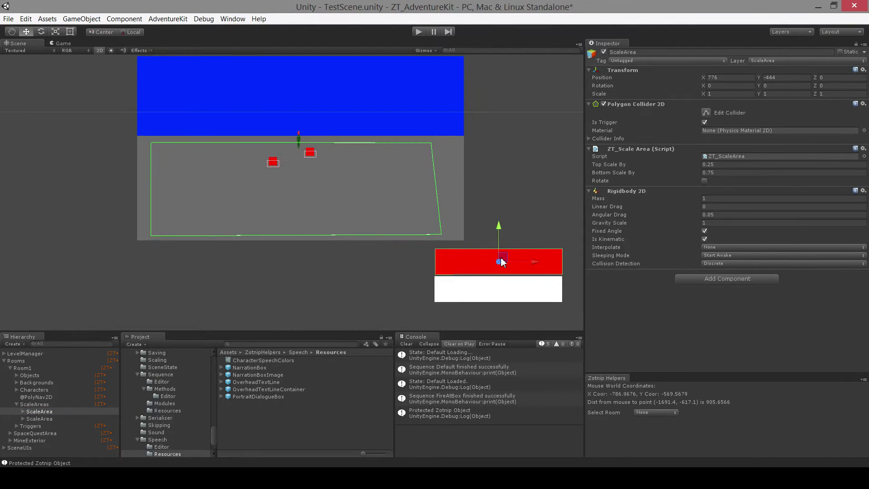
{"action": "left_click_drag", "start_coordinate": [508, 264], "coordinate": [300, 200]}
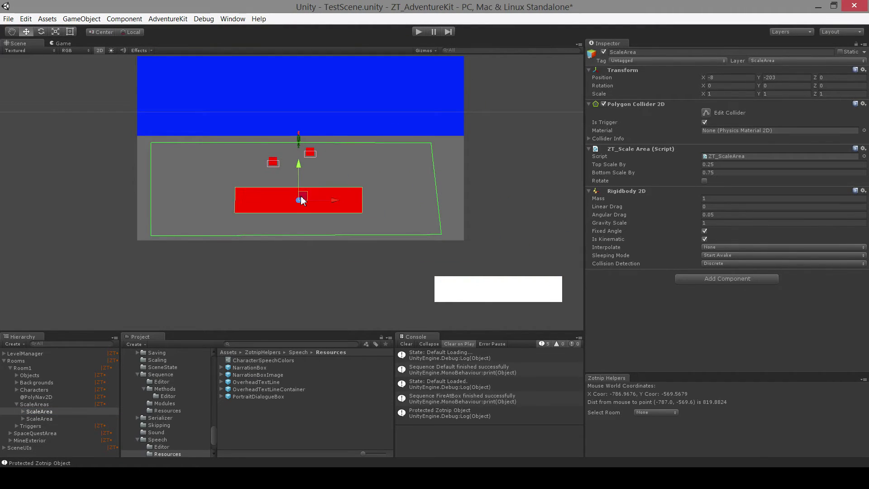
{"action": "scroll", "coordinate": [301, 200], "scroll_direction": "up", "scroll_amount": 3}
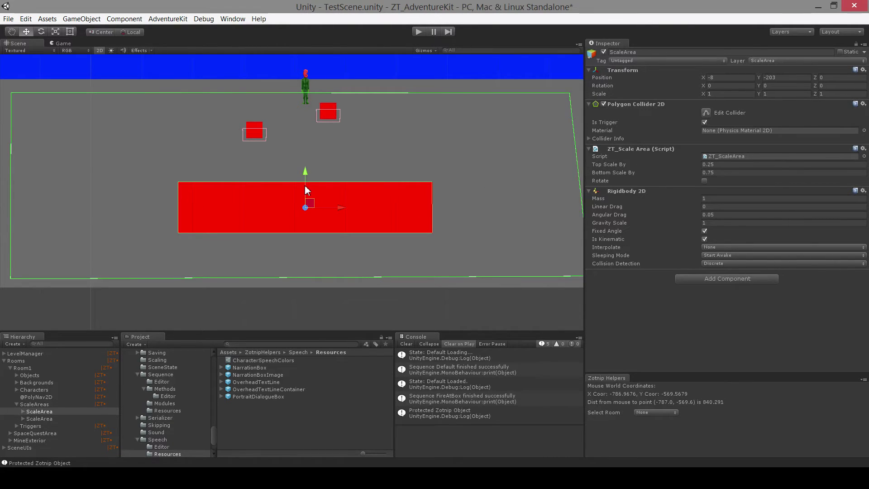
{"action": "left_click", "coordinate": [713, 166]}
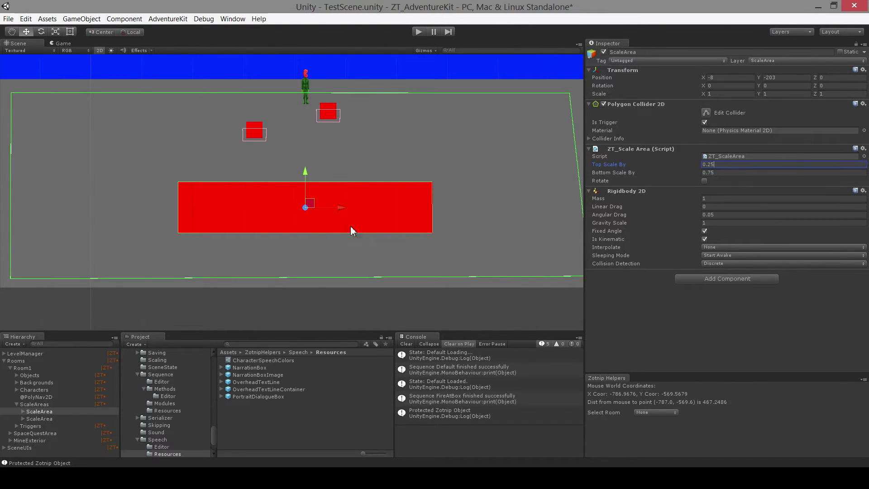
{"action": "left_click", "coordinate": [728, 174]}
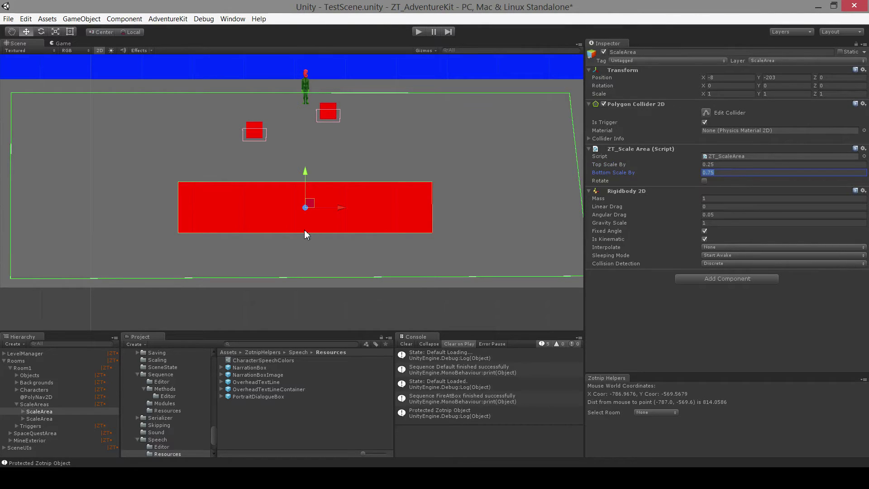
{"action": "left_click_drag", "start_coordinate": [310, 207], "coordinate": [311, 203]}
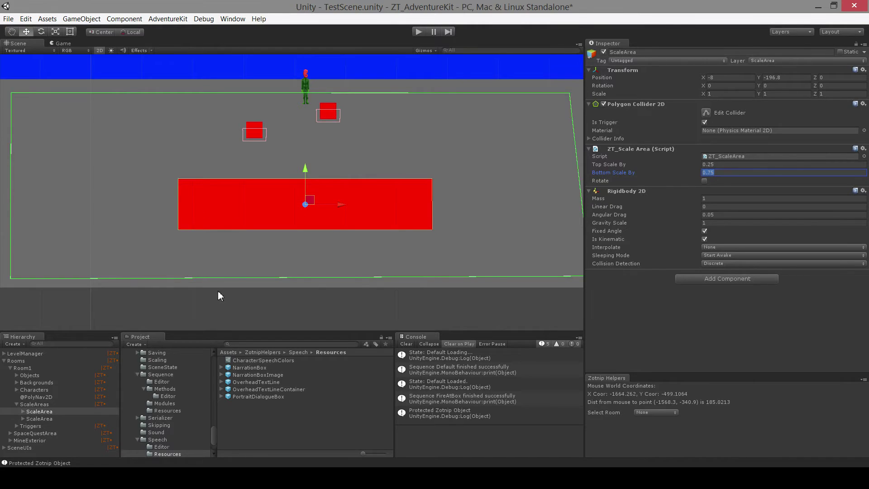
Reshape the ScaleArea collider by moving a corner and adding a point on its bottom edge
{"action": "left_click", "coordinate": [708, 112]}
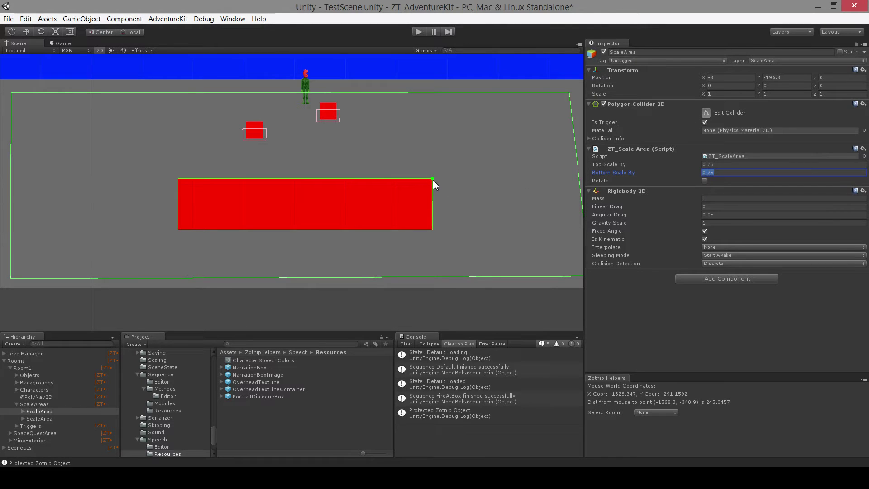
{"action": "left_click_drag", "start_coordinate": [433, 180], "coordinate": [463, 243]}
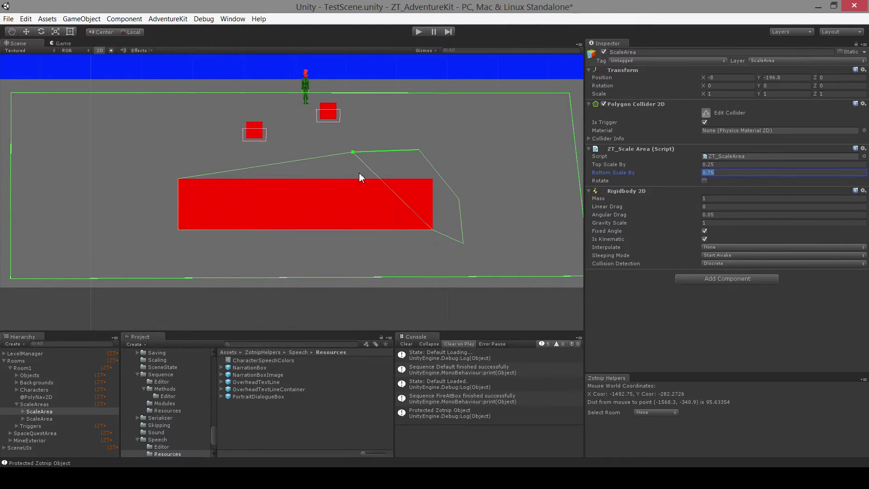
{"action": "left_click_drag", "start_coordinate": [300, 232], "coordinate": [277, 251]}
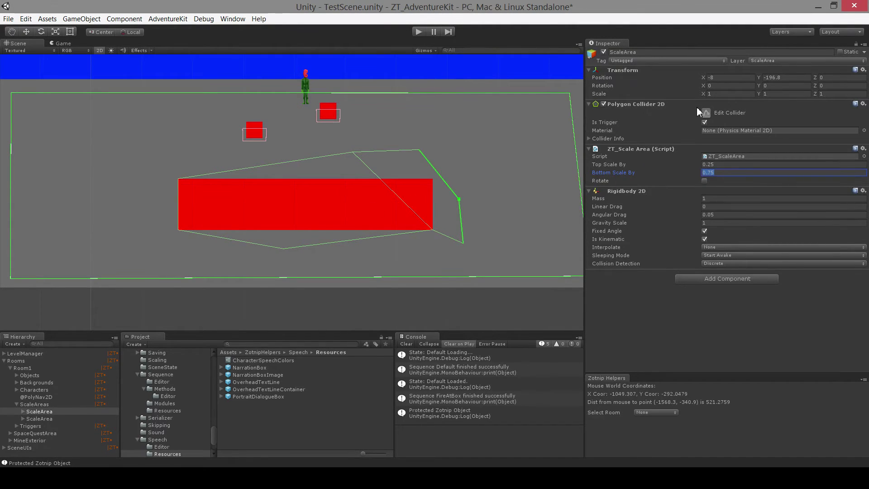
{"action": "left_click", "coordinate": [706, 114]}
Move the ScaleArea out to the right of the room, at position 1075, -296
{"action": "scroll", "coordinate": [175, 228], "scroll_direction": "down", "scroll_amount": 3}
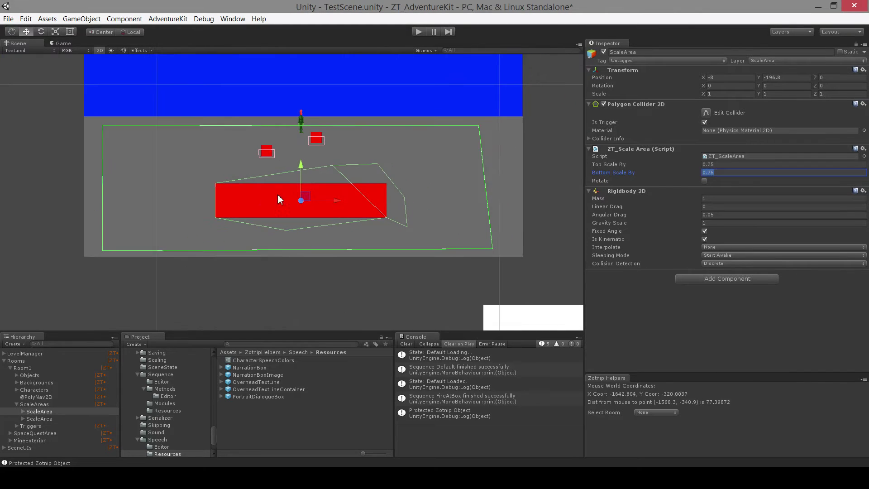
{"action": "left_click_drag", "start_coordinate": [306, 200], "coordinate": [506, 305]}
{"action": "scroll", "coordinate": [507, 305], "scroll_direction": "down", "scroll_amount": 3}
{"action": "left_click_drag", "start_coordinate": [392, 246], "coordinate": [472, 212]}
{"action": "scroll", "coordinate": [322, 184], "scroll_direction": "up", "scroll_amount": 5}
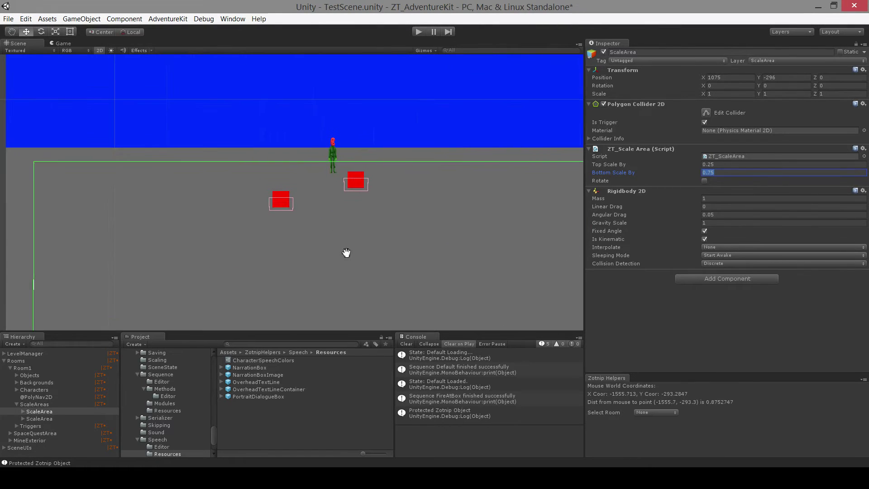
Collapse ScaleAreas, expand Triggers, and select the ToSpaceQuestArea room transition trigger
{"action": "left_click", "coordinate": [19, 404]}
{"action": "left_click", "coordinate": [16, 404]}
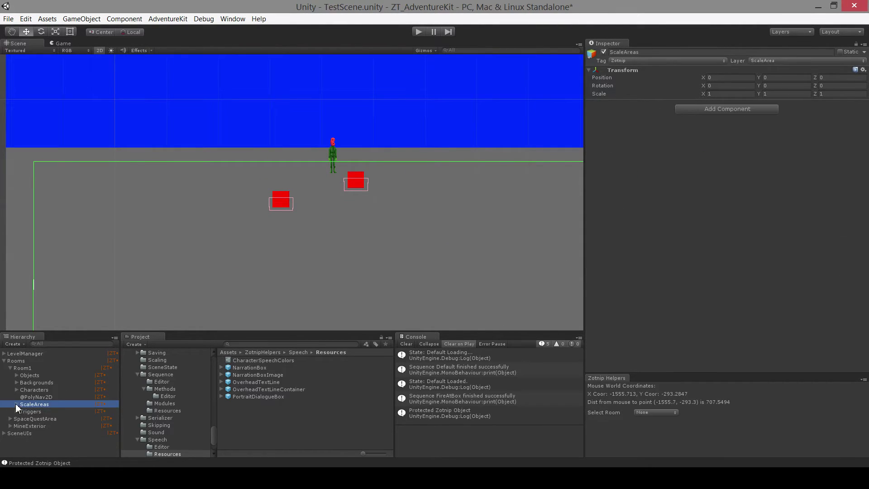
{"action": "left_click", "coordinate": [21, 411]}
{"action": "left_click", "coordinate": [17, 411]}
{"action": "left_click", "coordinate": [23, 419]}
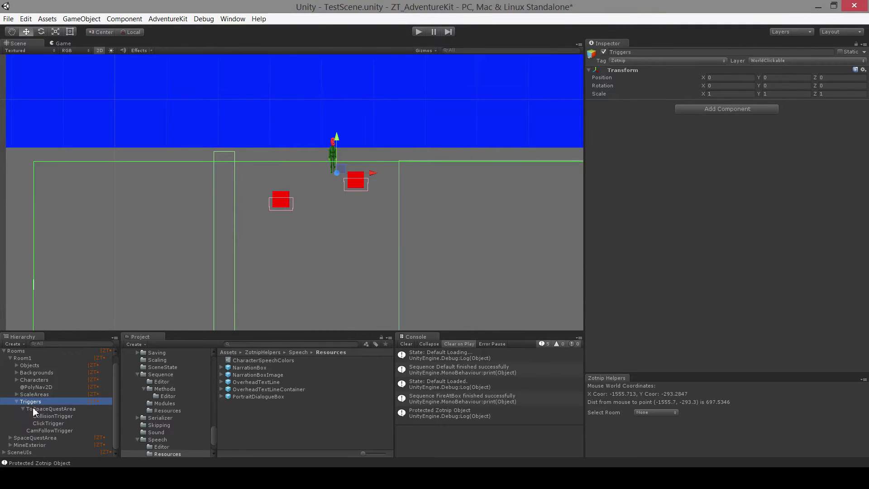
{"action": "left_click", "coordinate": [23, 409]}
{"action": "left_click", "coordinate": [37, 418]}
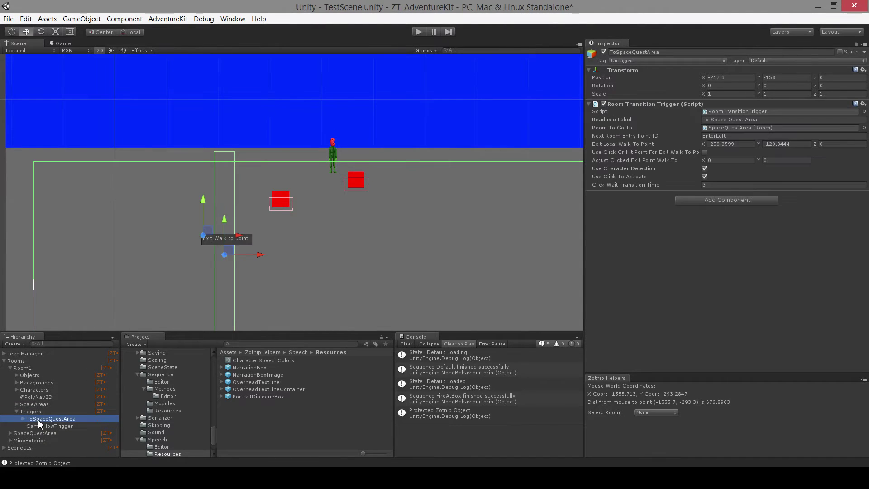
{"action": "middle_click_drag", "start_coordinate": [362, 254], "coordinate": [340, 178]}
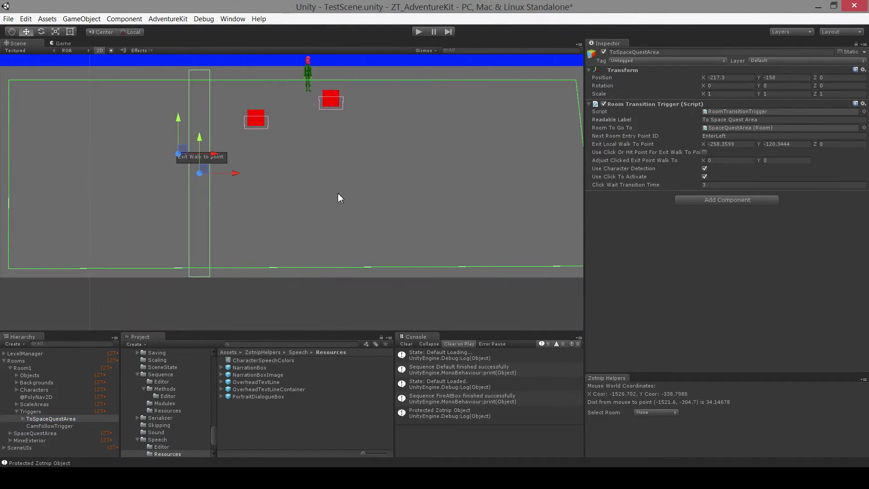
Expand ToSpaceQuestArea and ping its RoomTransitionTrigger script in the Rooms folder
{"action": "left_click", "coordinate": [22, 419]}
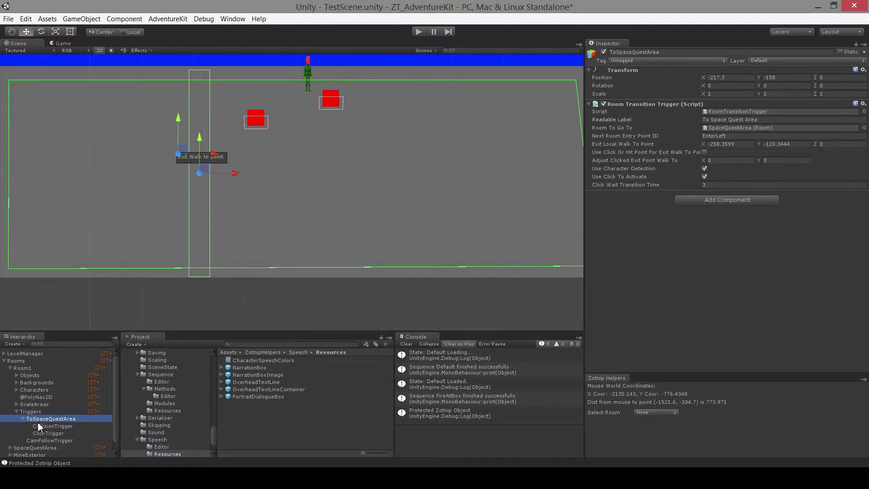
{"action": "left_click", "coordinate": [738, 112]}
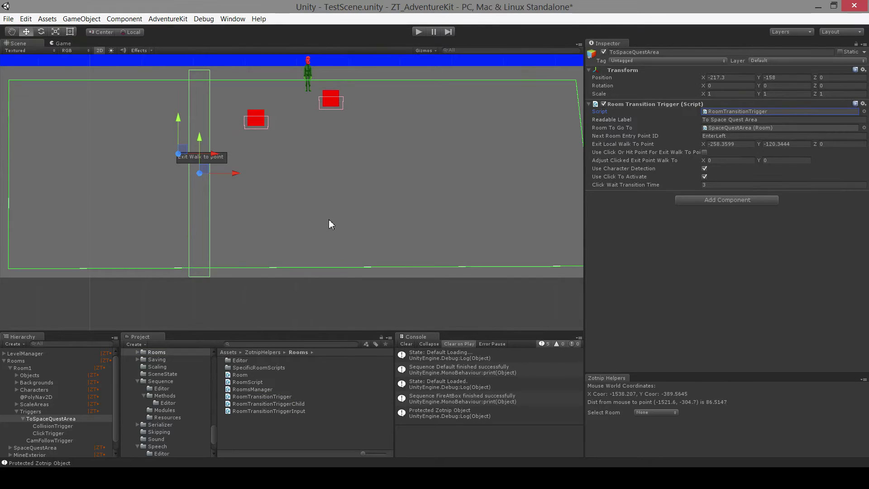
{"action": "middle_click_drag", "start_coordinate": [328, 219], "coordinate": [283, 232]}
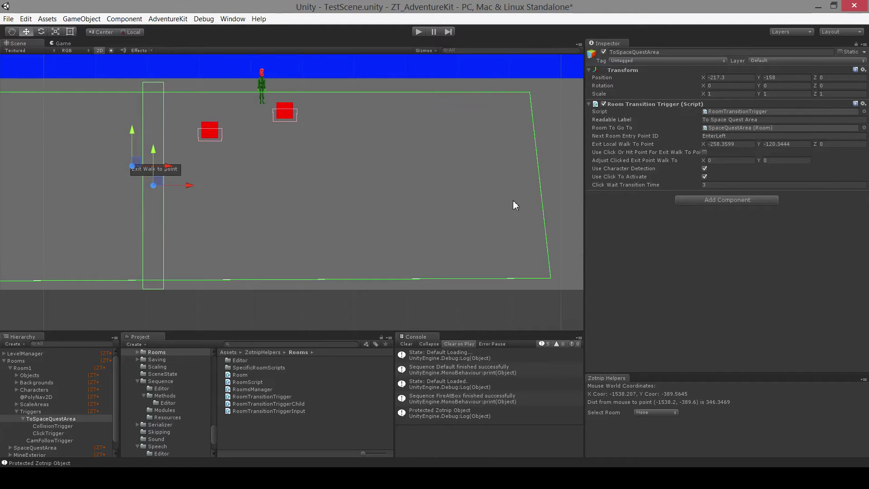
{"action": "scroll", "coordinate": [351, 216], "scroll_direction": "down", "scroll_amount": 5}
{"action": "scroll", "coordinate": [351, 217], "scroll_direction": "up", "scroll_amount": 4}
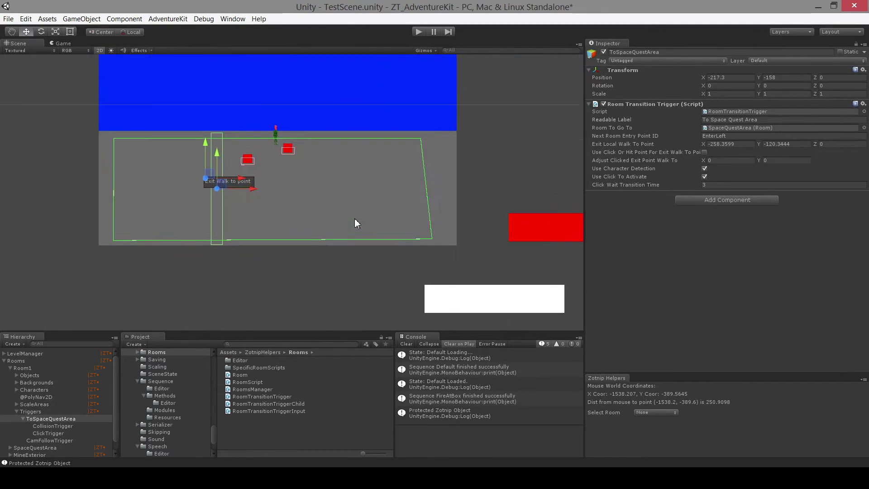
{"action": "middle_click_drag", "start_coordinate": [337, 207], "coordinate": [365, 227]}
Collapse Triggers, Room1 and Rooms, then place the Adventure Kit editor over the Scene view
{"action": "left_click", "coordinate": [365, 226]}
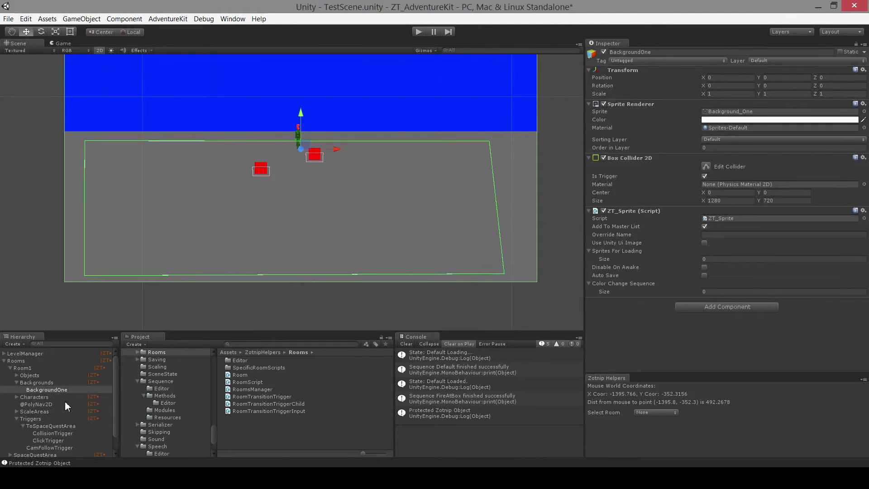
{"action": "left_click", "coordinate": [18, 419]}
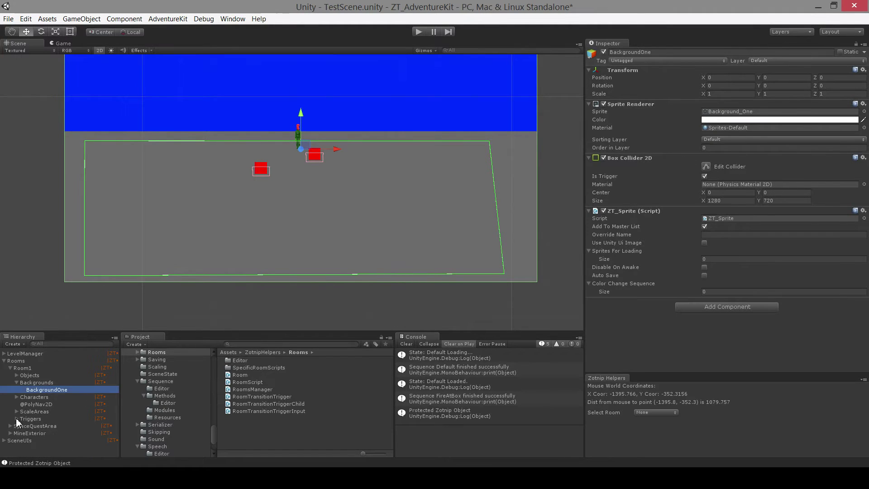
{"action": "left_click", "coordinate": [10, 368]}
{"action": "left_click", "coordinate": [4, 361]}
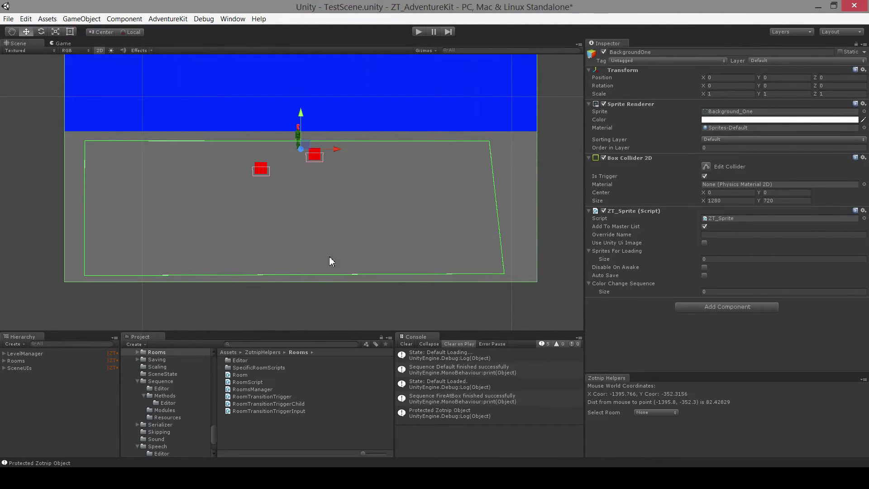
{"action": "middle_click_drag", "start_coordinate": [382, 180], "coordinate": [428, 206]}
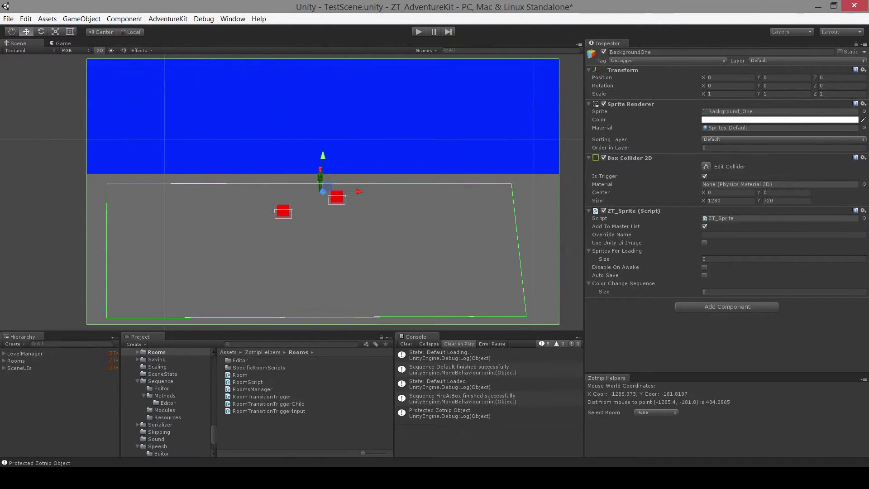
{"action": "left_click_drag", "start_coordinate": [868, 57], "coordinate": [544, 66]}
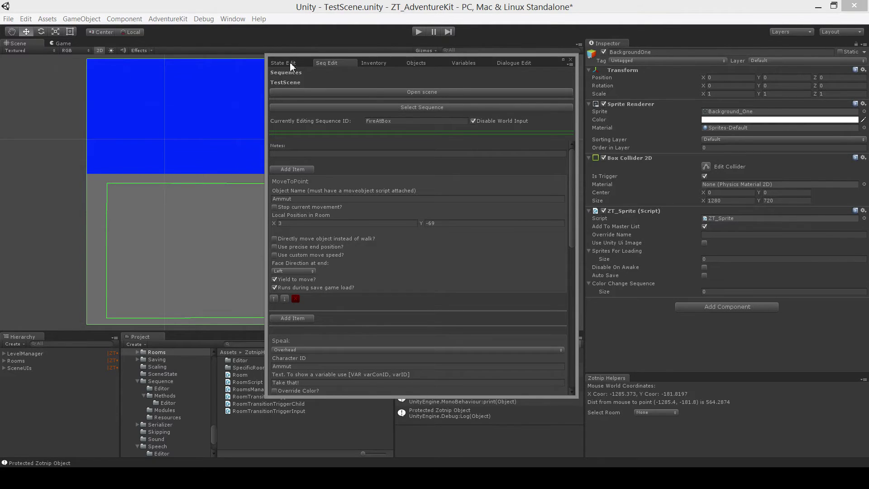
Browse the available states in State Edit, then list the sequences in Seq Edit
{"action": "left_click", "coordinate": [302, 65]}
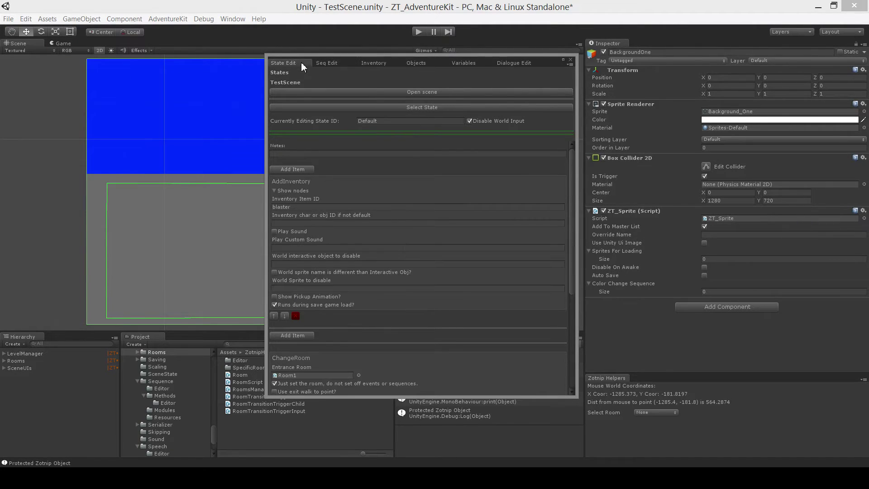
{"action": "left_click", "coordinate": [405, 107]}
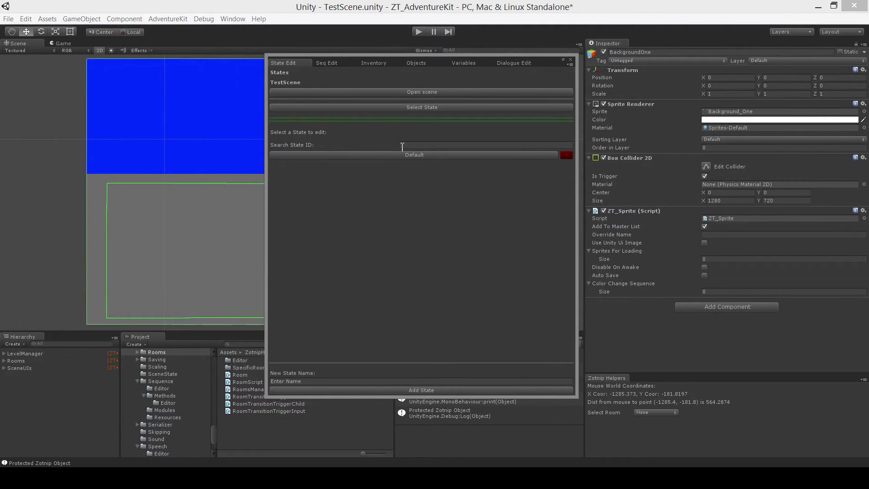
{"action": "left_click", "coordinate": [337, 64]}
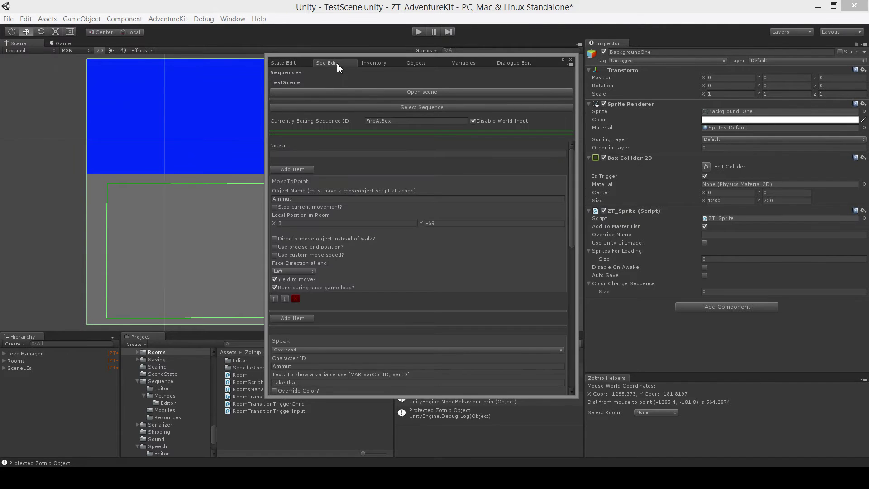
{"action": "left_click", "coordinate": [349, 107]}
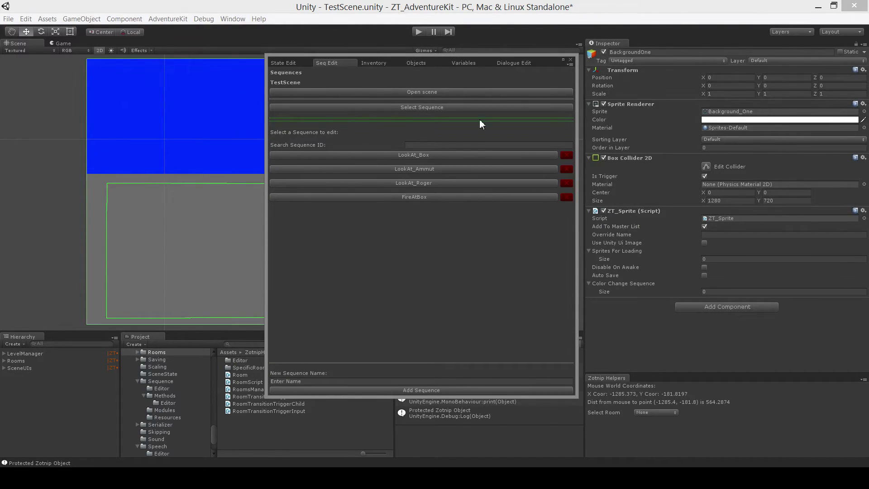
{"action": "left_click_drag", "start_coordinate": [542, 61], "coordinate": [612, 48]}
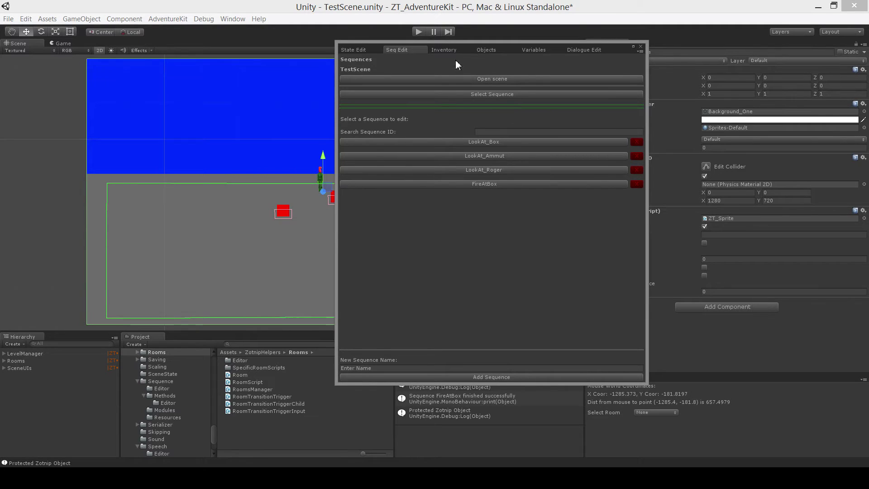
{"action": "left_click", "coordinate": [482, 81]}
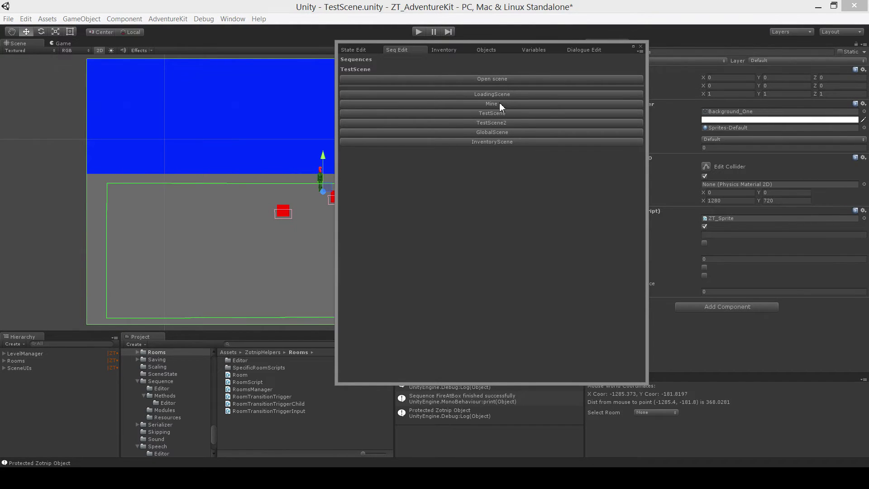
{"action": "left_click", "coordinate": [495, 114]}
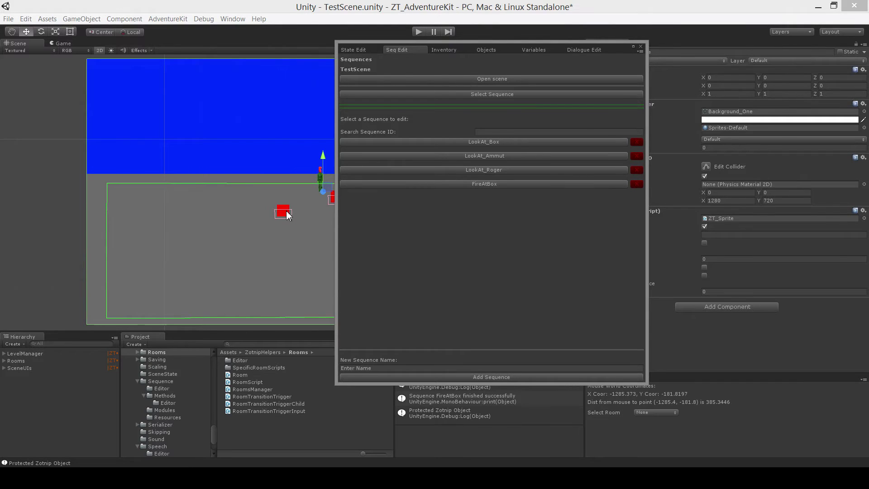
Open FireAtBox and scroll through its steps, including Ammut's MoveToPoint to 3, -69 facing Left
{"action": "left_click", "coordinate": [487, 185]}
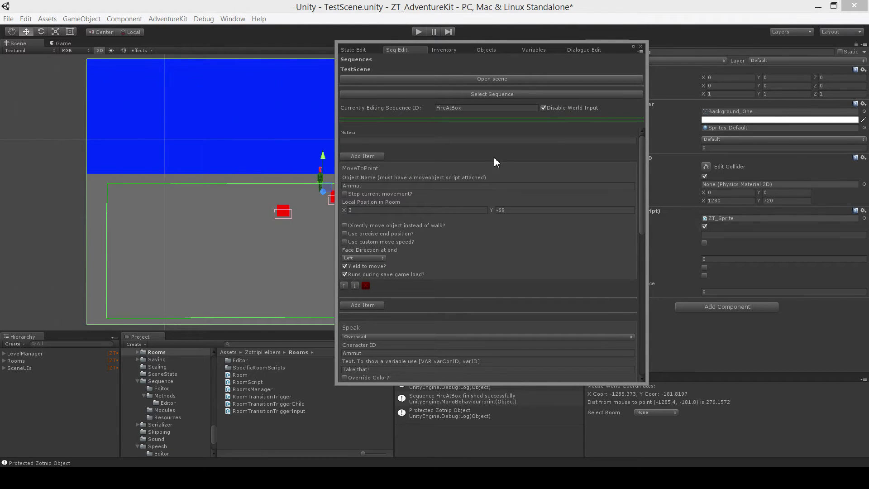
{"action": "scroll", "coordinate": [495, 158], "scroll_direction": "down", "scroll_amount": 3}
{"action": "scroll", "coordinate": [487, 162], "scroll_direction": "down", "scroll_amount": 9}
{"action": "scroll", "coordinate": [391, 242], "scroll_direction": "down", "scroll_amount": 20}
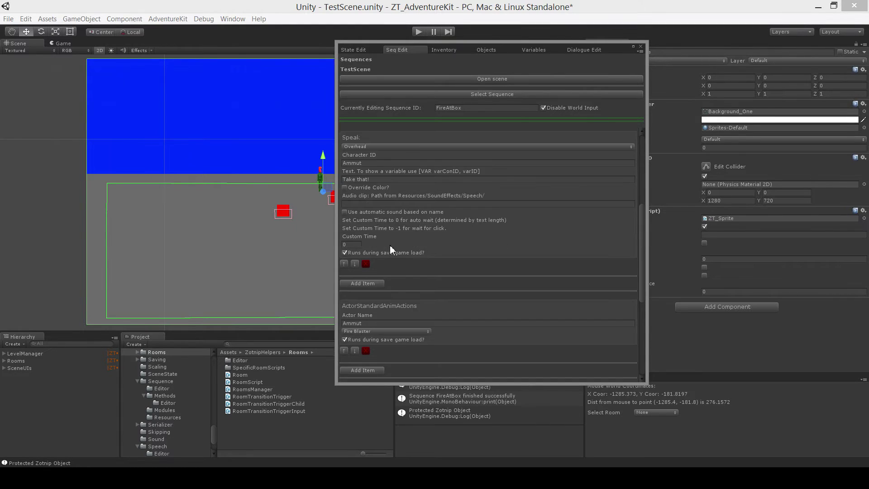
{"action": "scroll", "coordinate": [433, 231], "scroll_direction": "up", "scroll_amount": 20}
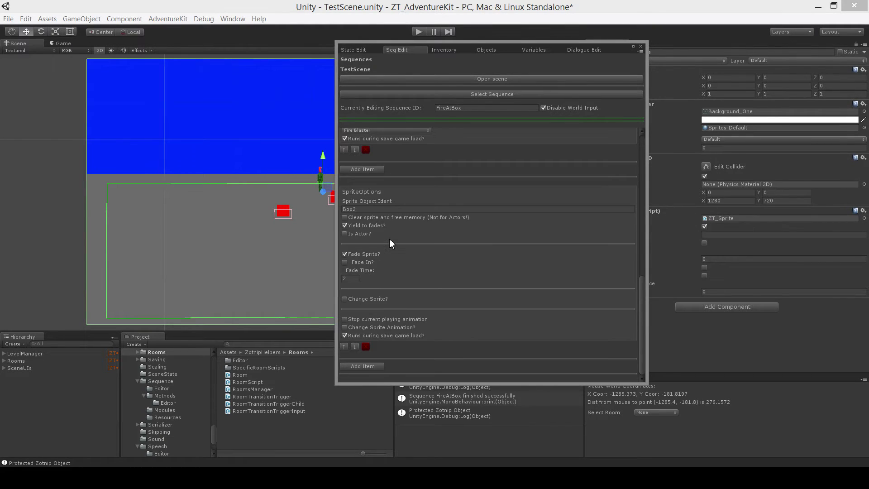
{"action": "scroll", "coordinate": [434, 233], "scroll_direction": "up", "scroll_amount": 13}
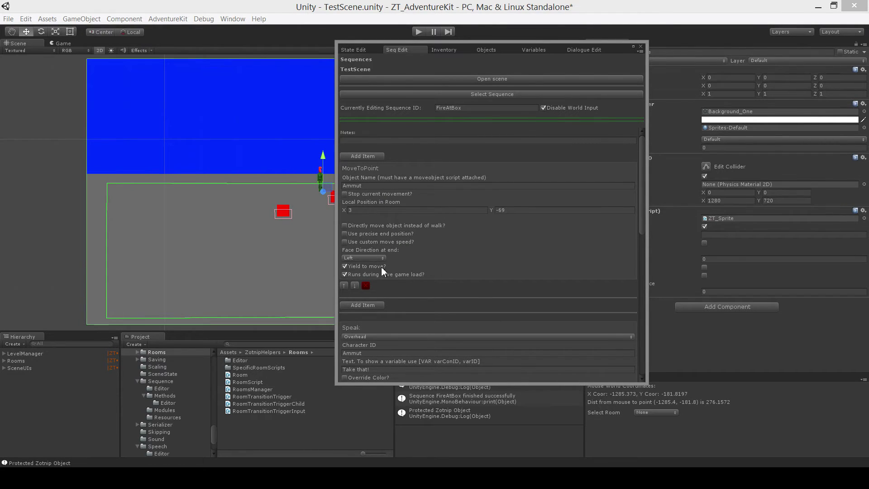
{"action": "scroll", "coordinate": [414, 267], "scroll_direction": "down", "scroll_amount": 3}
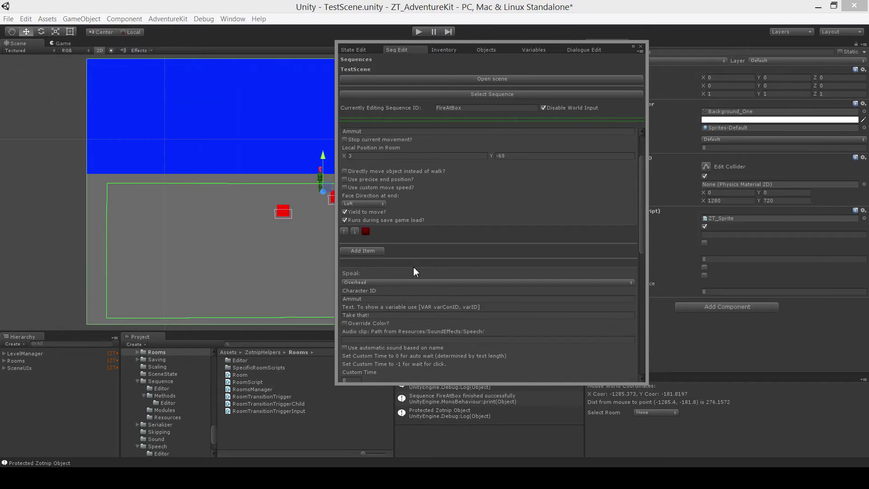
{"action": "scroll", "coordinate": [463, 284], "scroll_direction": "down", "scroll_amount": 2}
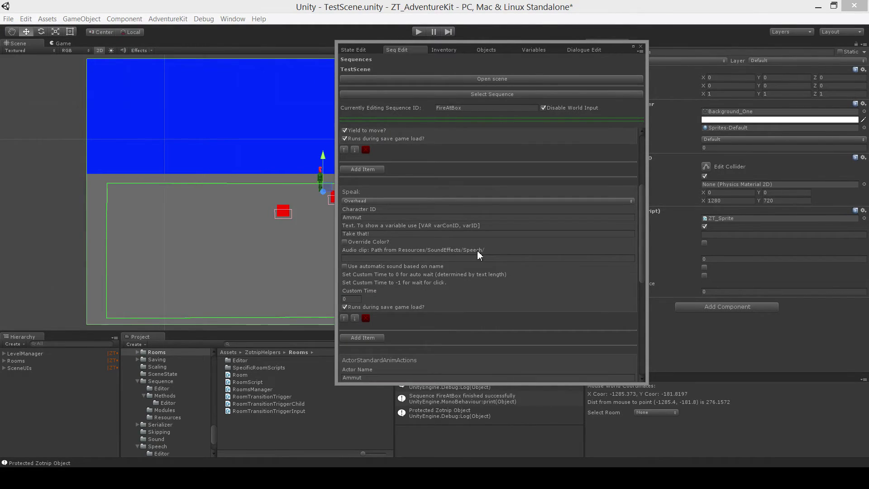
{"action": "scroll", "coordinate": [404, 207], "scroll_direction": "up", "scroll_amount": 4}
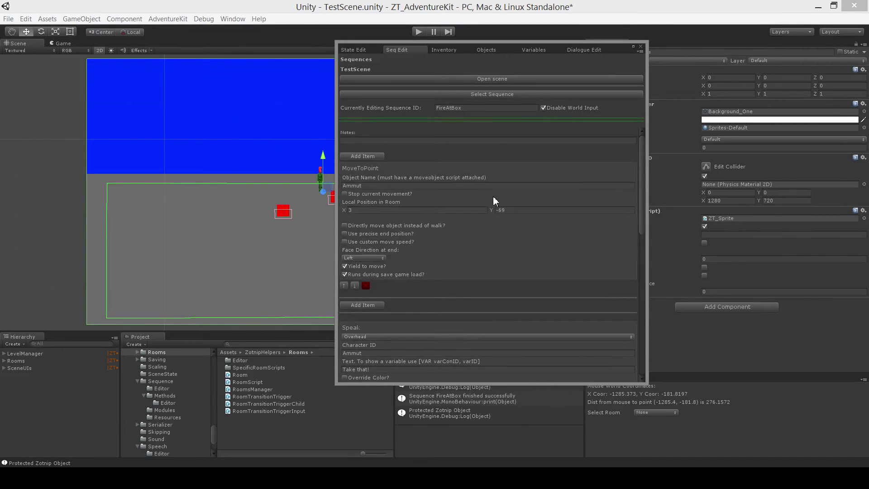
{"action": "scroll", "coordinate": [496, 243], "scroll_direction": "down", "scroll_amount": 3}
{"action": "scroll", "coordinate": [504, 240], "scroll_direction": "down", "scroll_amount": 3}
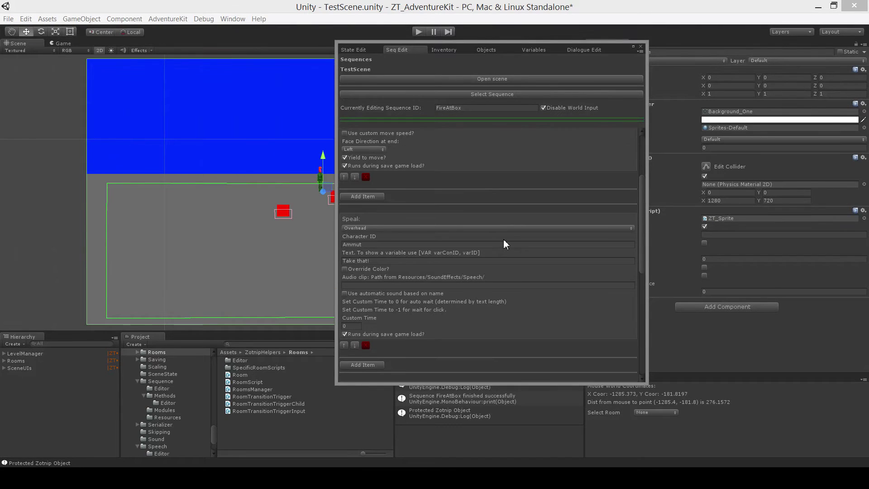
{"action": "scroll", "coordinate": [503, 240], "scroll_direction": "down", "scroll_amount": 3}
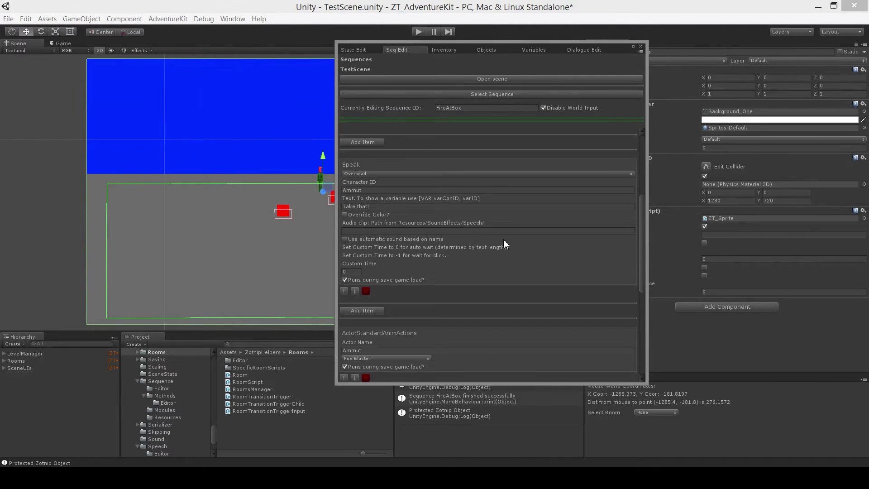
{"action": "scroll", "coordinate": [504, 238], "scroll_direction": "up", "scroll_amount": 9}
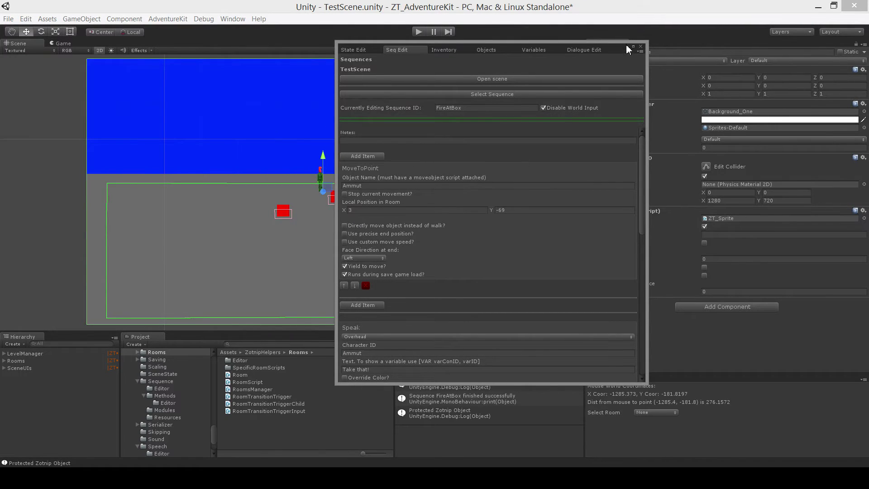
{"action": "left_click_drag", "start_coordinate": [621, 47], "coordinate": [634, 25]}
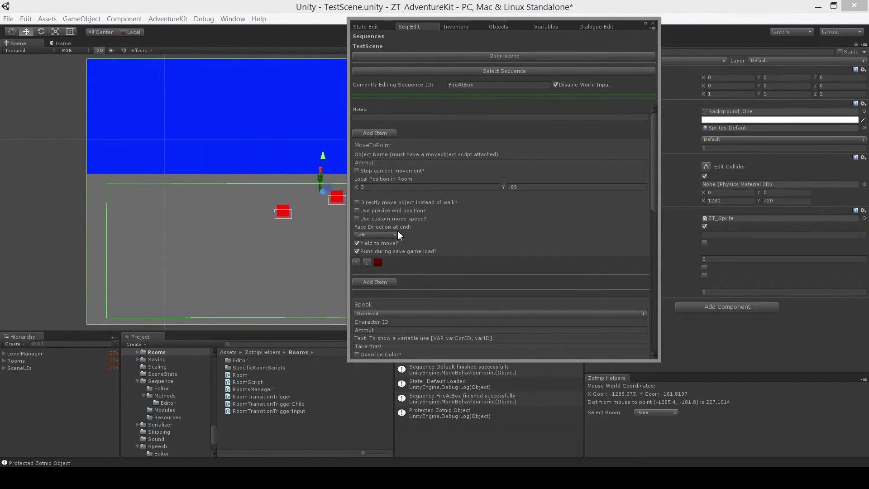
{"action": "scroll", "coordinate": [420, 255], "scroll_direction": "down", "scroll_amount": 5}
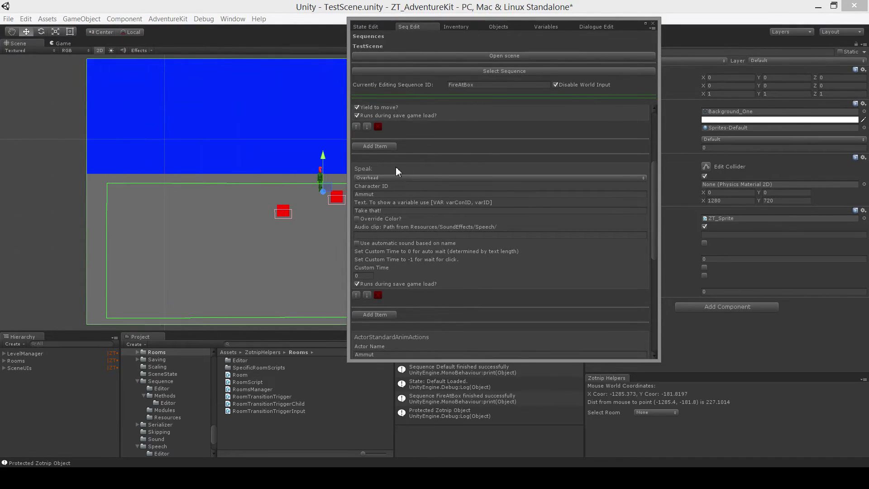
{"action": "scroll", "coordinate": [400, 174], "scroll_direction": "down", "scroll_amount": 1}
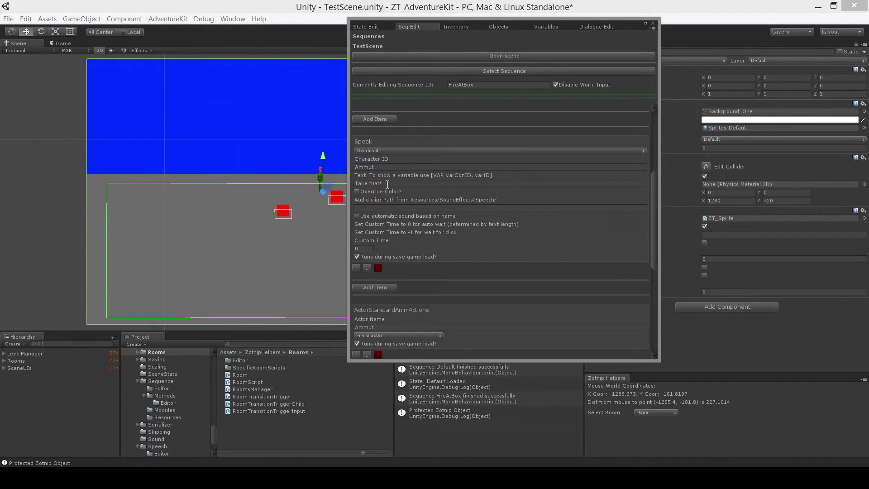
{"action": "left_click", "coordinate": [392, 150]}
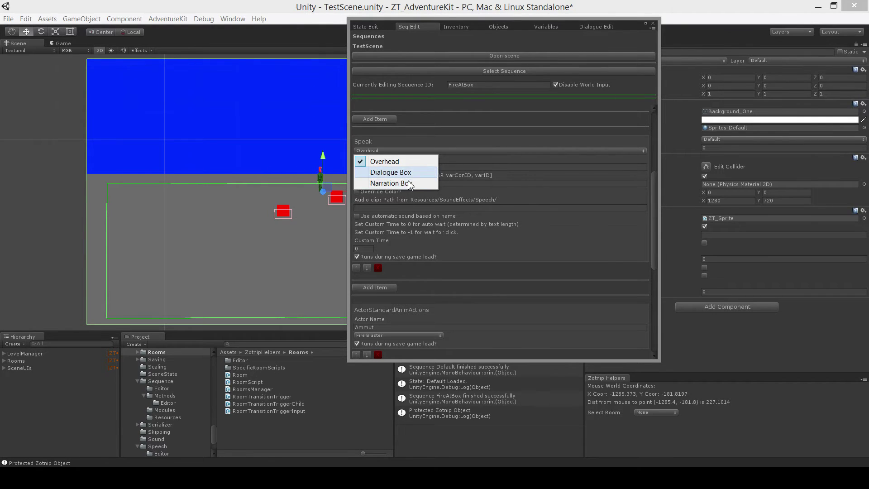
{"action": "left_click", "coordinate": [406, 136]}
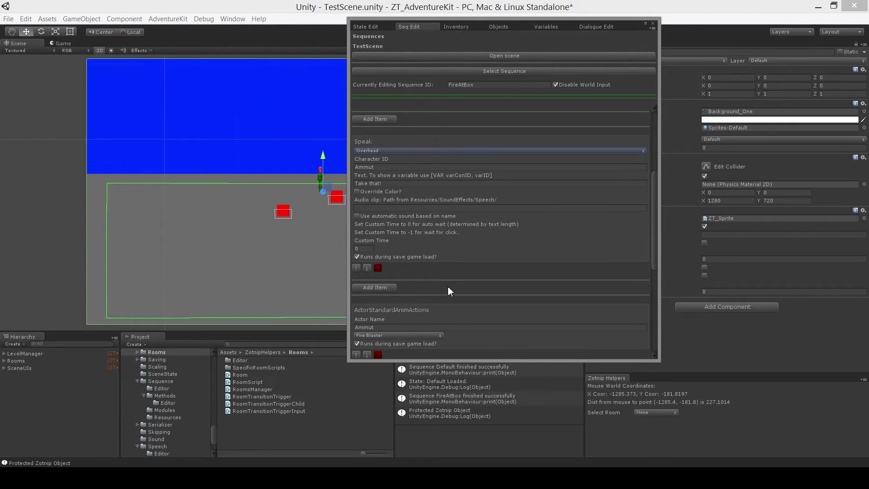
{"action": "scroll", "coordinate": [450, 288], "scroll_direction": "down", "scroll_amount": 5}
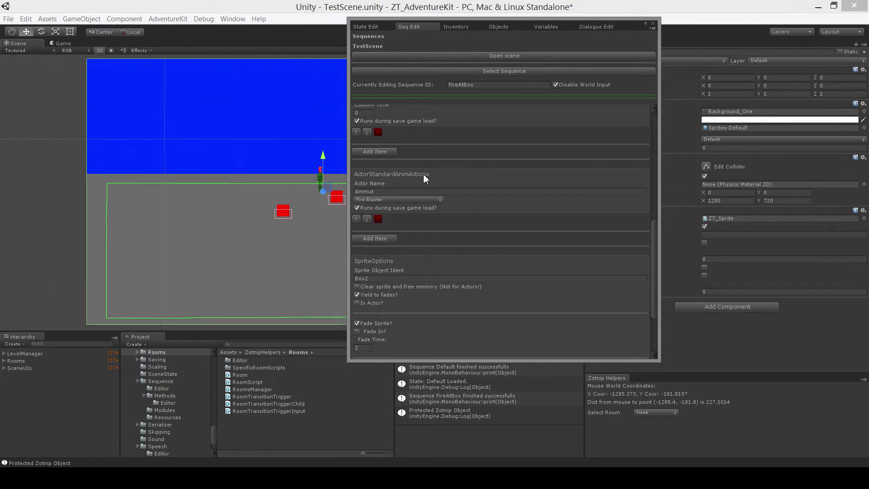
{"action": "left_click", "coordinate": [406, 200]}
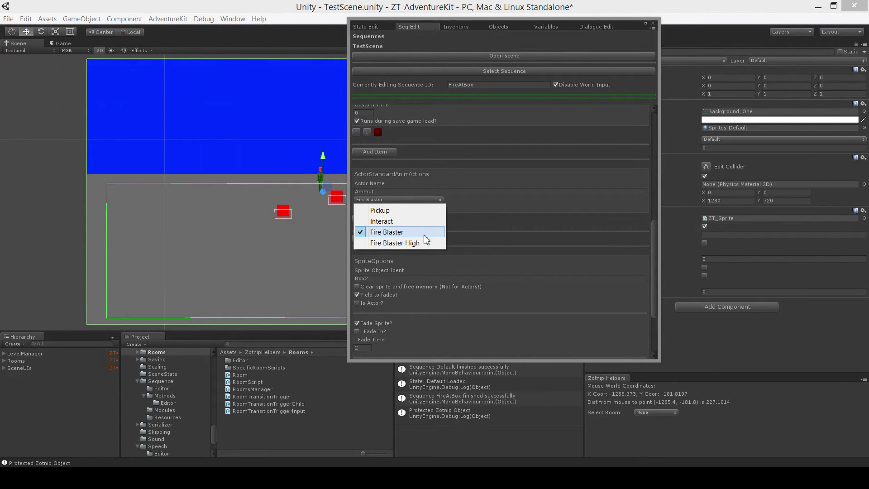
{"action": "left_click", "coordinate": [495, 211]}
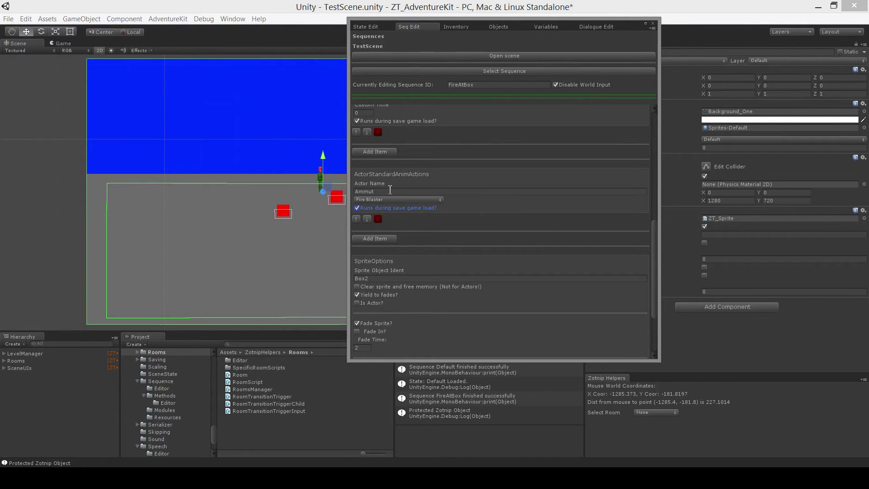
{"action": "scroll", "coordinate": [511, 222], "scroll_direction": "down", "scroll_amount": 3}
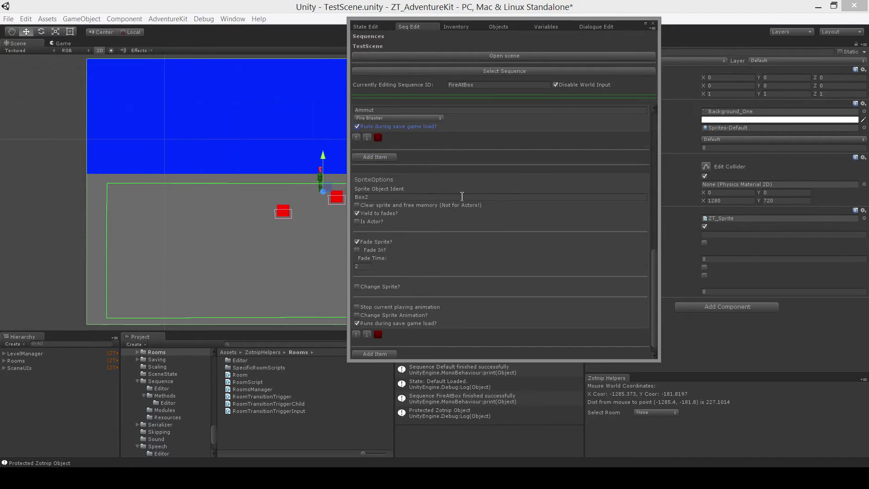
{"action": "scroll", "coordinate": [458, 244], "scroll_direction": "down", "scroll_amount": 1}
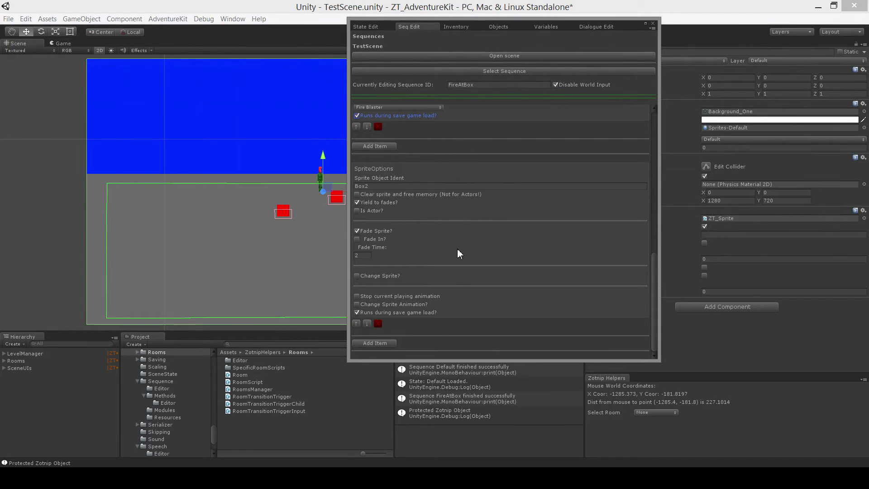